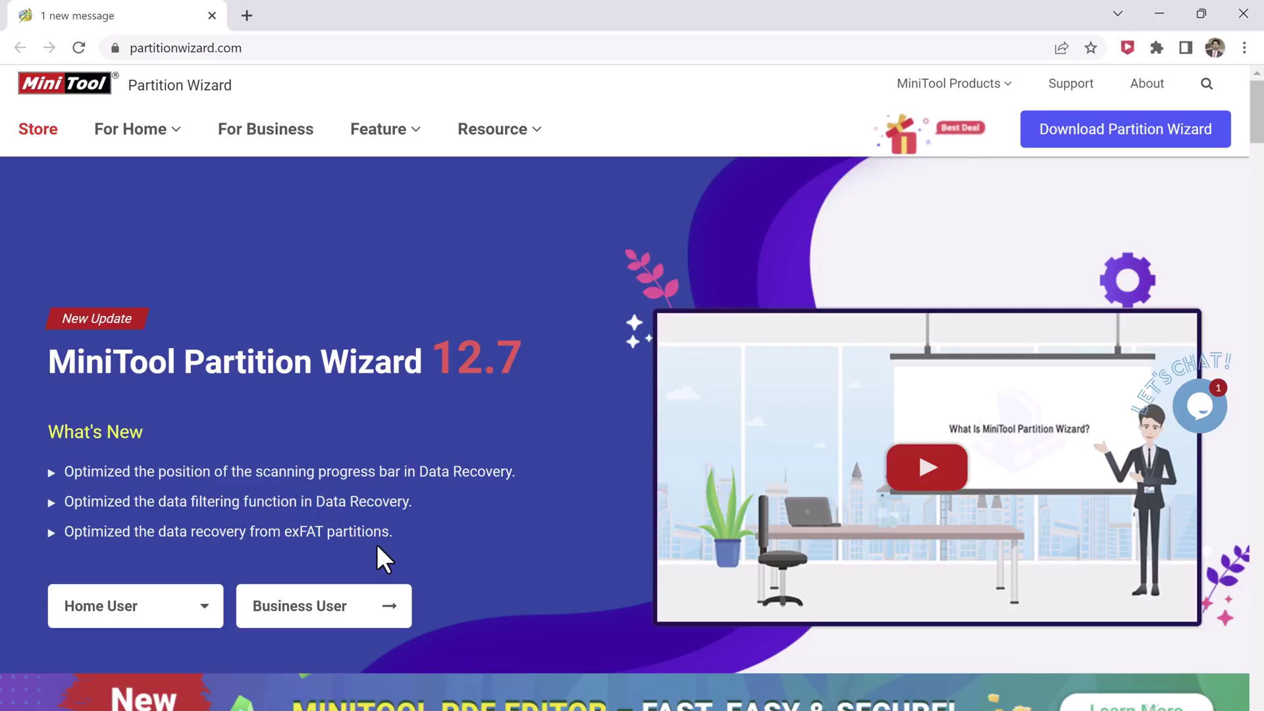
pyautogui.scroll(-2, 376, 544)
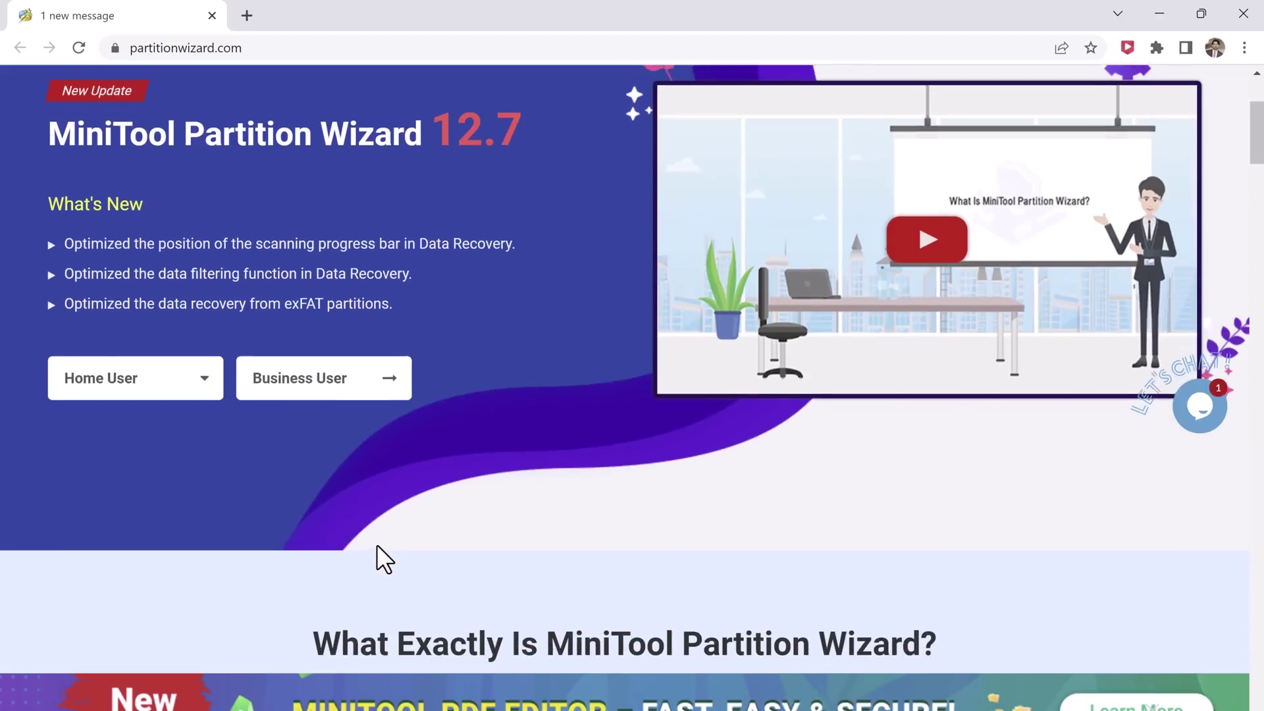
pyautogui.scroll(-2, 377, 544)
pyautogui.scroll(-2, 376, 544)
pyautogui.scroll(-2, 377, 545)
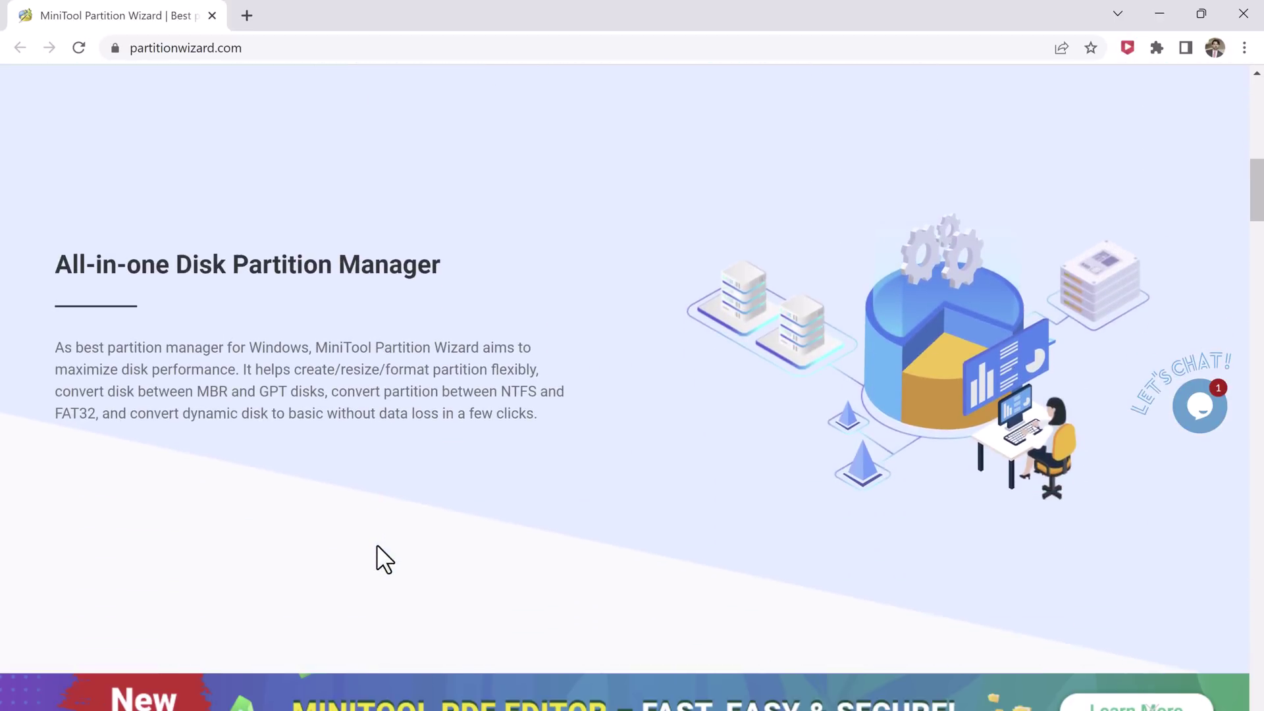
pyautogui.scroll(-4, 376, 546)
pyautogui.scroll(-2, 376, 544)
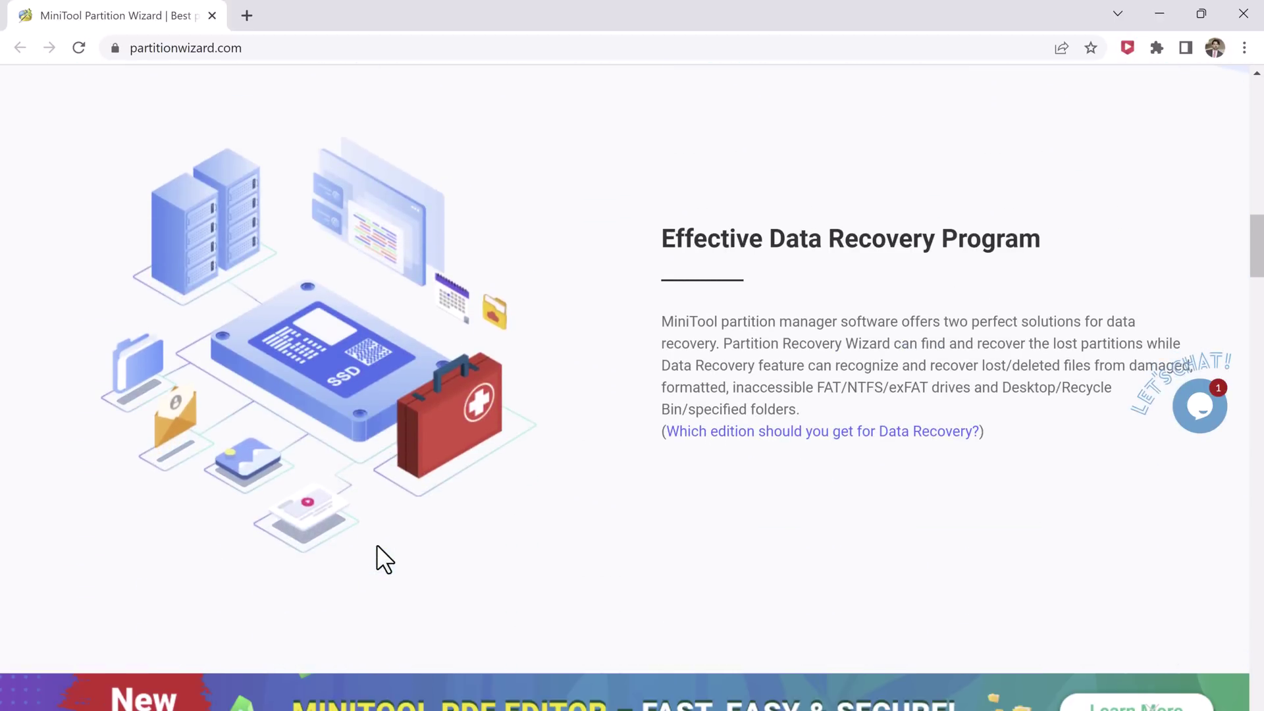
pyautogui.scroll(-5, 376, 545)
pyautogui.scroll(-2, 376, 544)
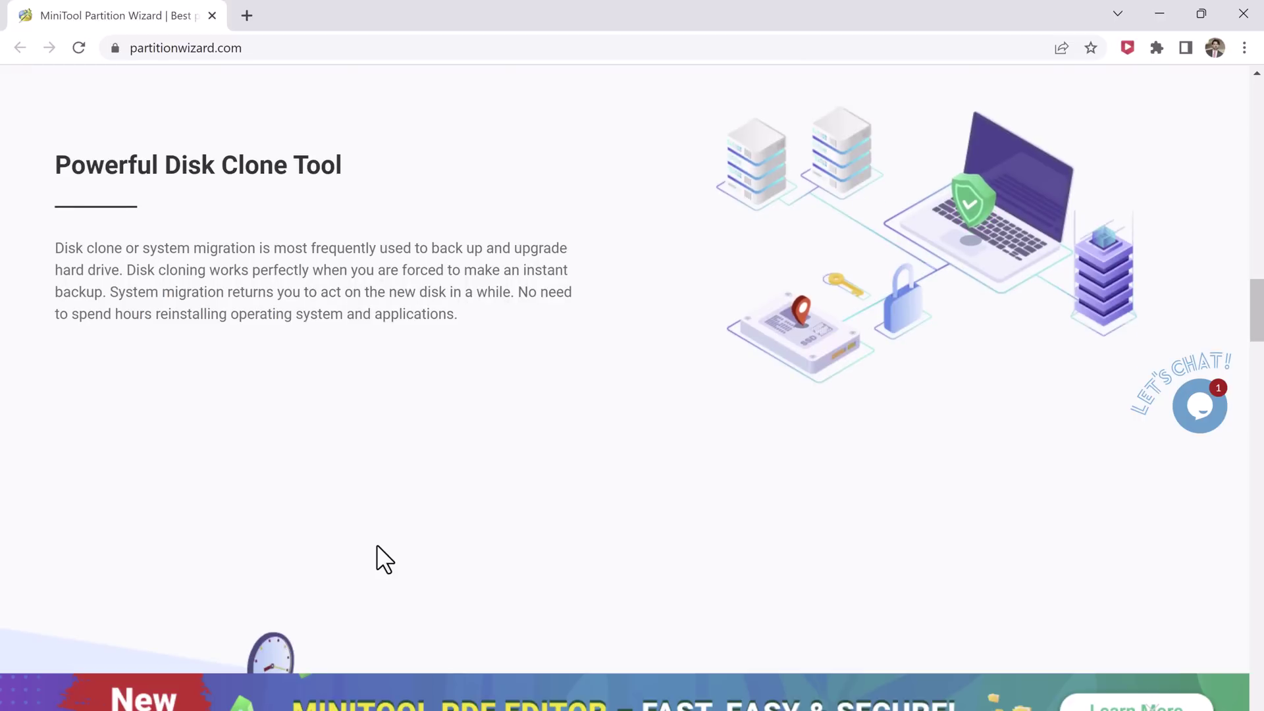
pyautogui.scroll(-5, 376, 544)
pyautogui.scroll(1, 376, 544)
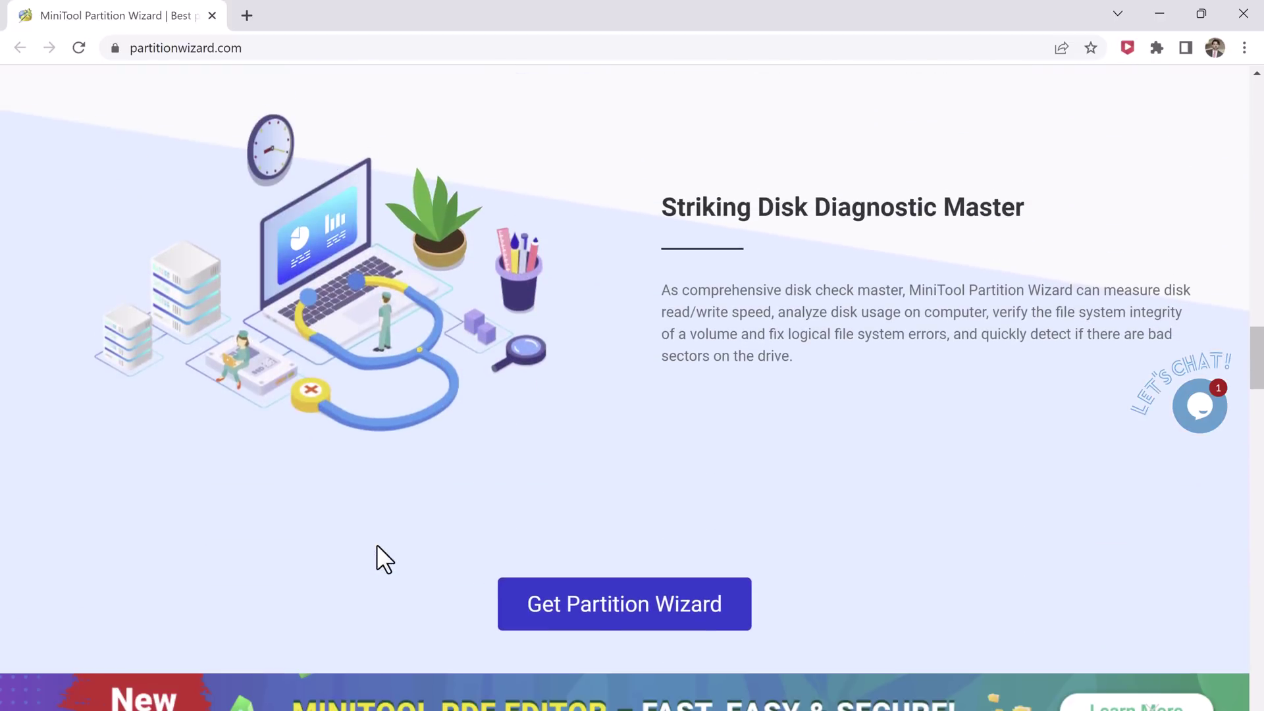
pyautogui.scroll(10, 377, 545)
pyautogui.scroll(10, 376, 544)
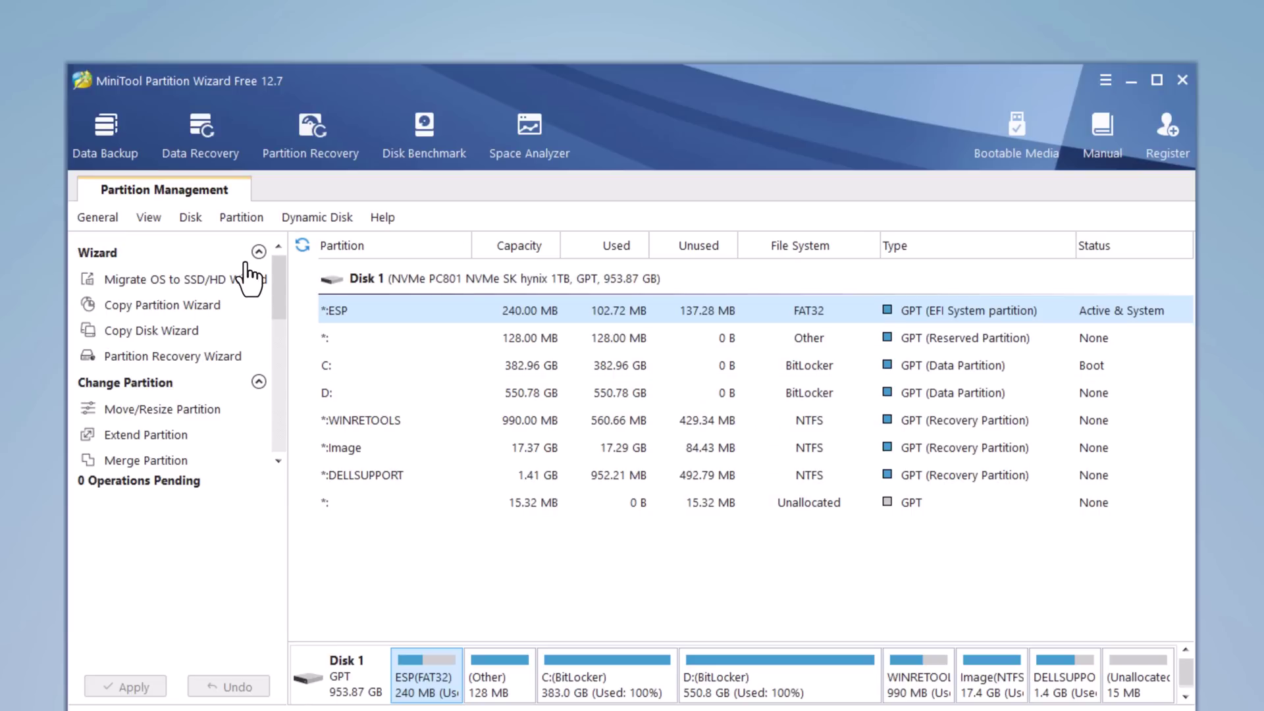
# Select the C: and D: partitions, then Disk 1 to reveal GPT-to-MBR and wipe options
pyautogui.click(336, 368)
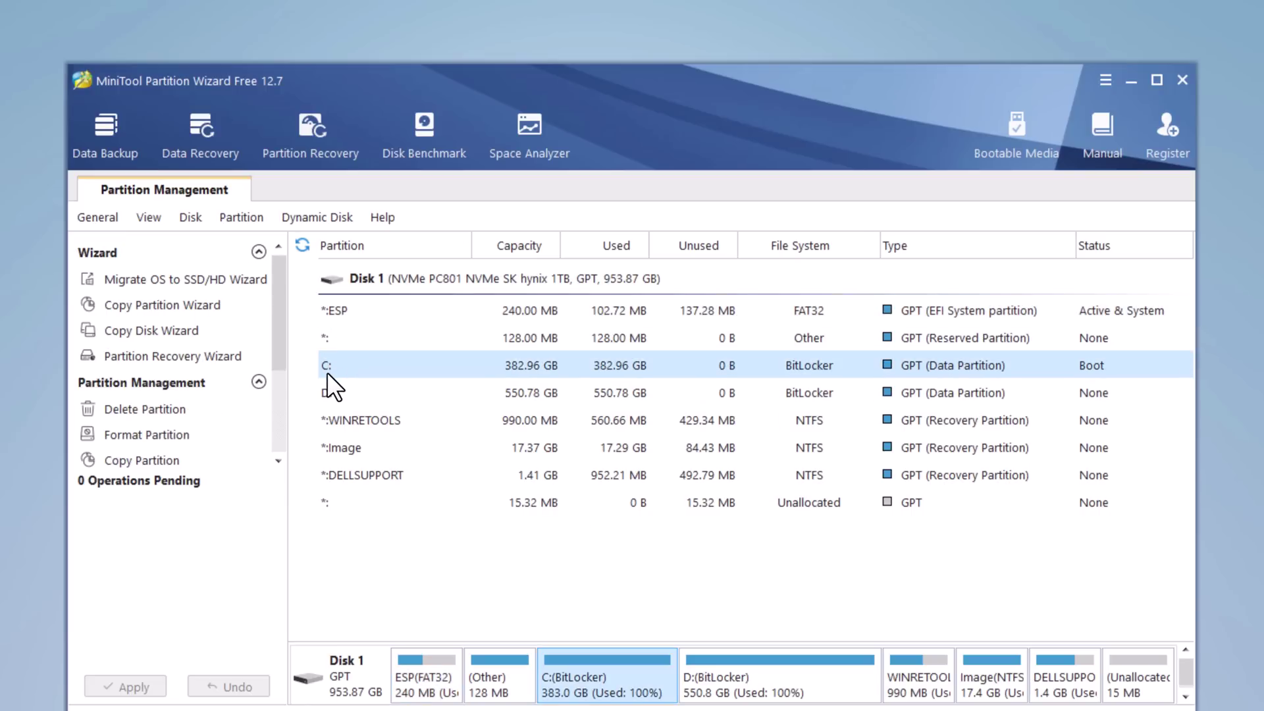
pyautogui.click(326, 388)
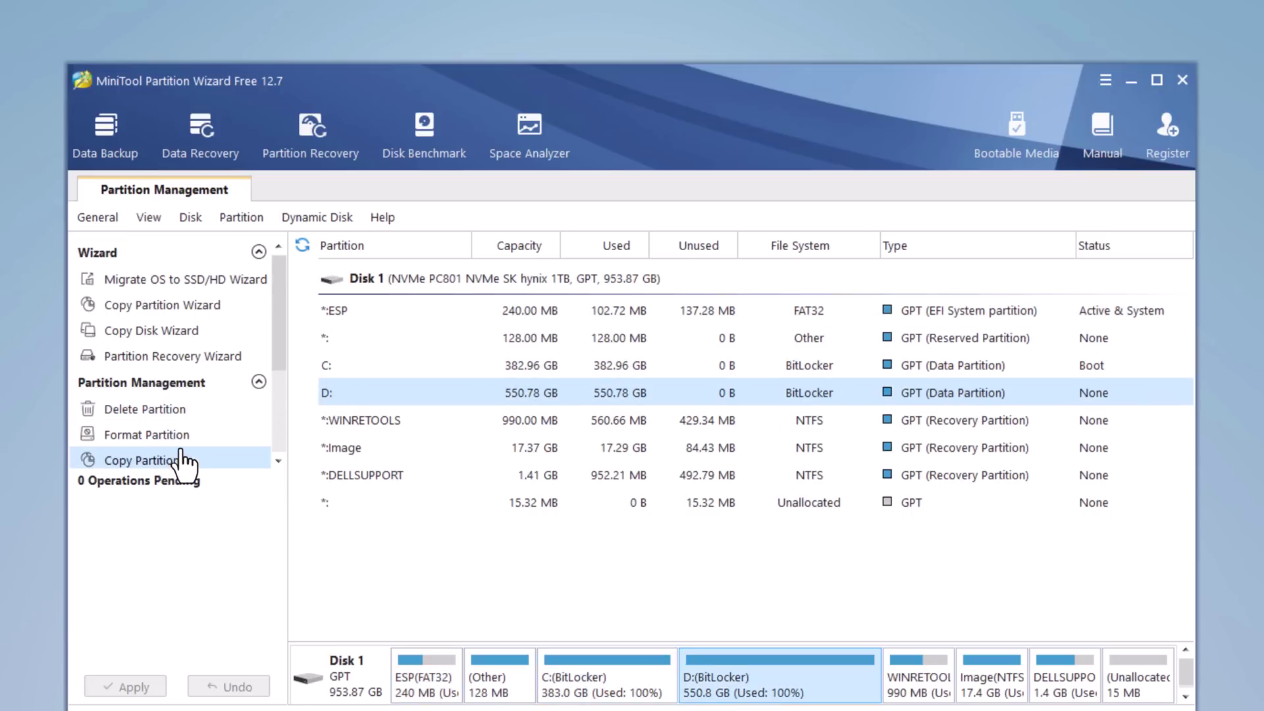
pyautogui.scroll(-1, 138, 368)
pyautogui.scroll(-1, 135, 369)
pyautogui.scroll(-1, 133, 370)
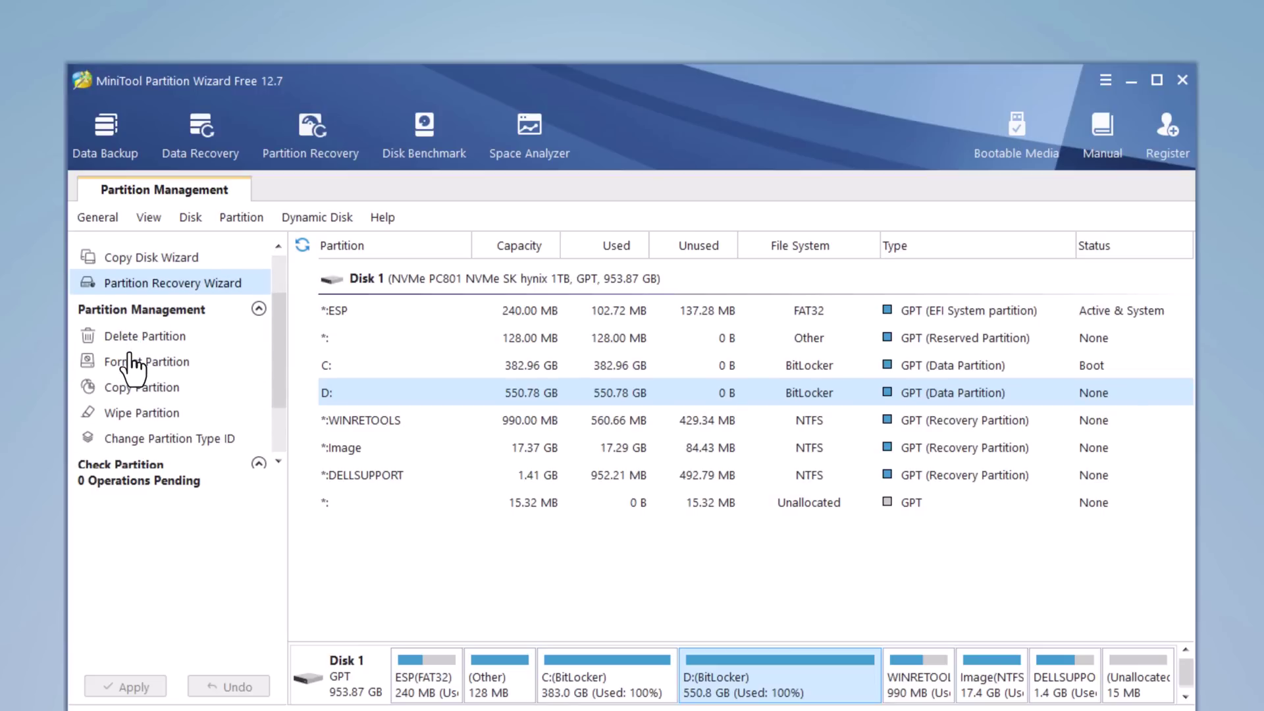
pyautogui.scroll(-1, 131, 368)
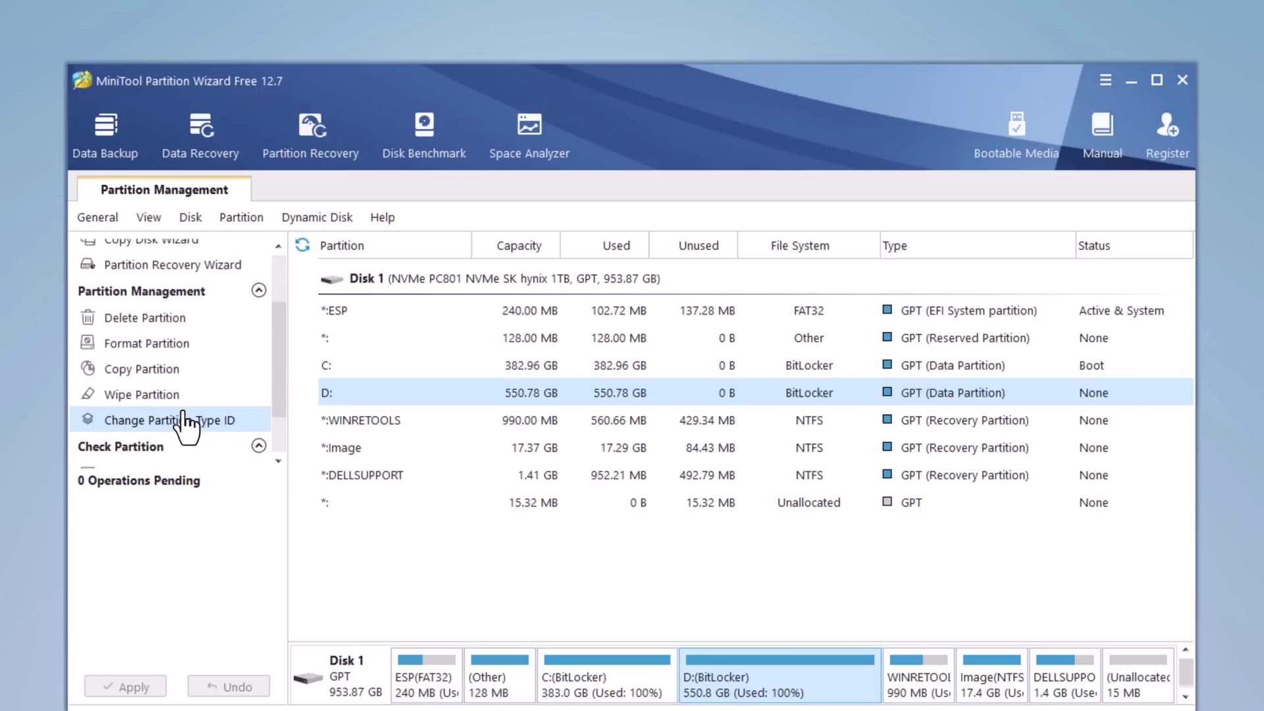
pyautogui.scroll(-1, 186, 427)
pyautogui.scroll(-1, 186, 427)
pyautogui.scroll(-1, 186, 426)
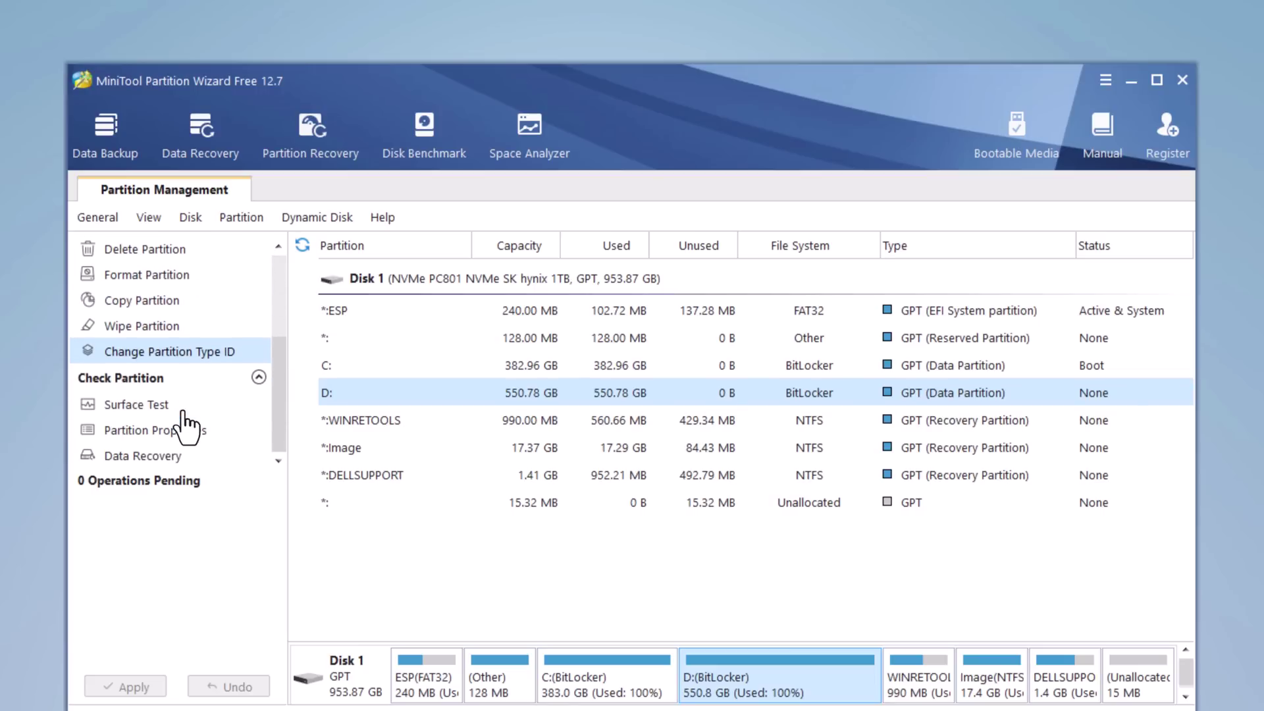
pyautogui.scroll(1, 180, 400)
pyautogui.scroll(3, 218, 378)
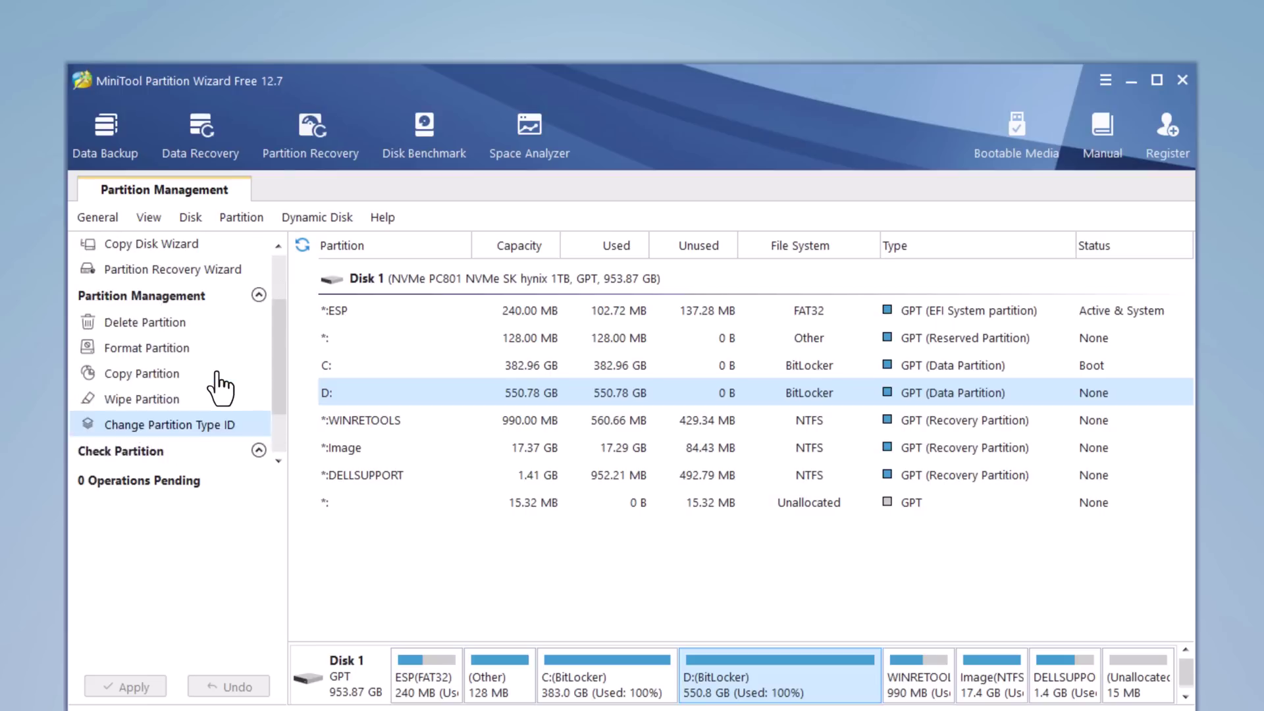
pyautogui.scroll(2, 219, 387)
pyautogui.scroll(2, 218, 388)
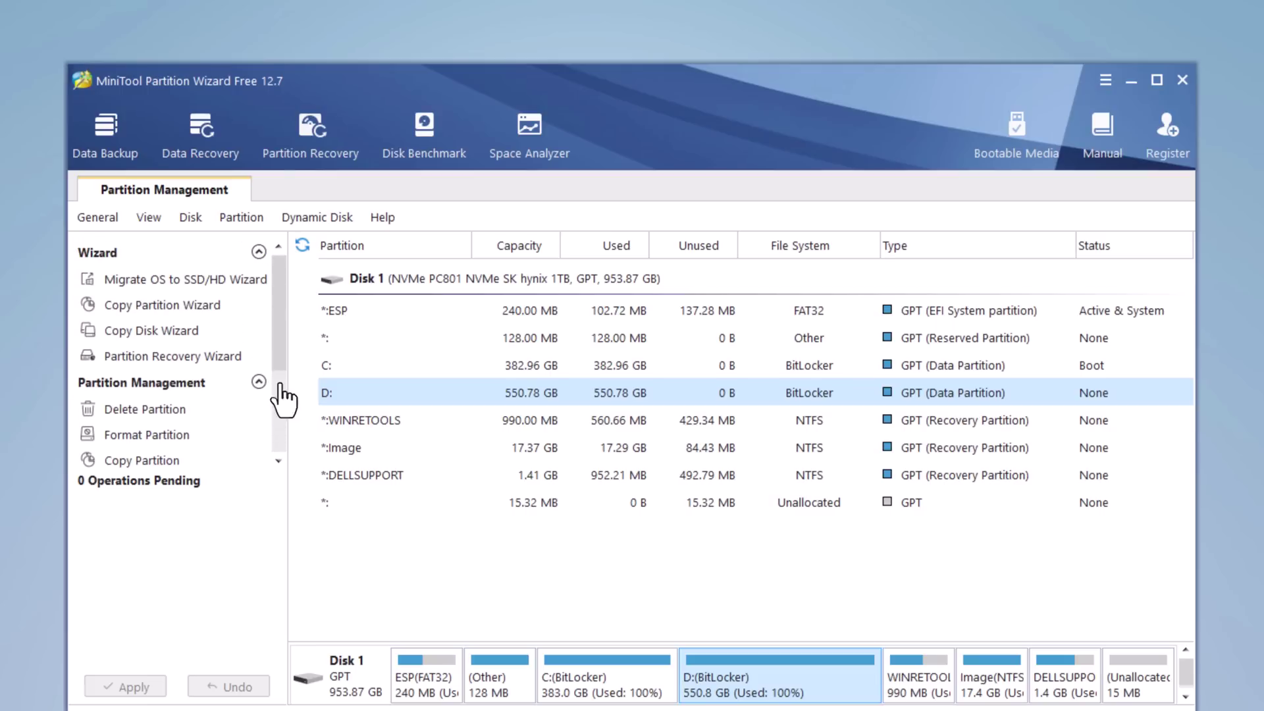
pyautogui.click(351, 285)
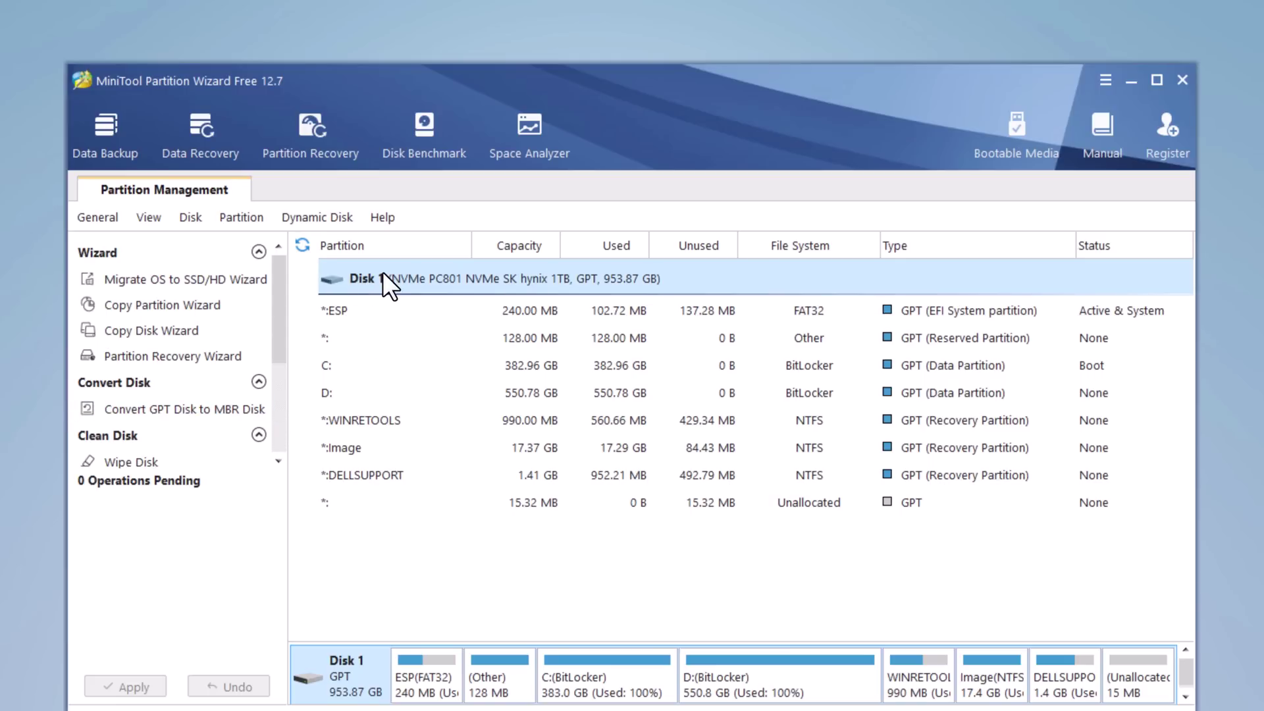
pyautogui.scroll(-1, 158, 314)
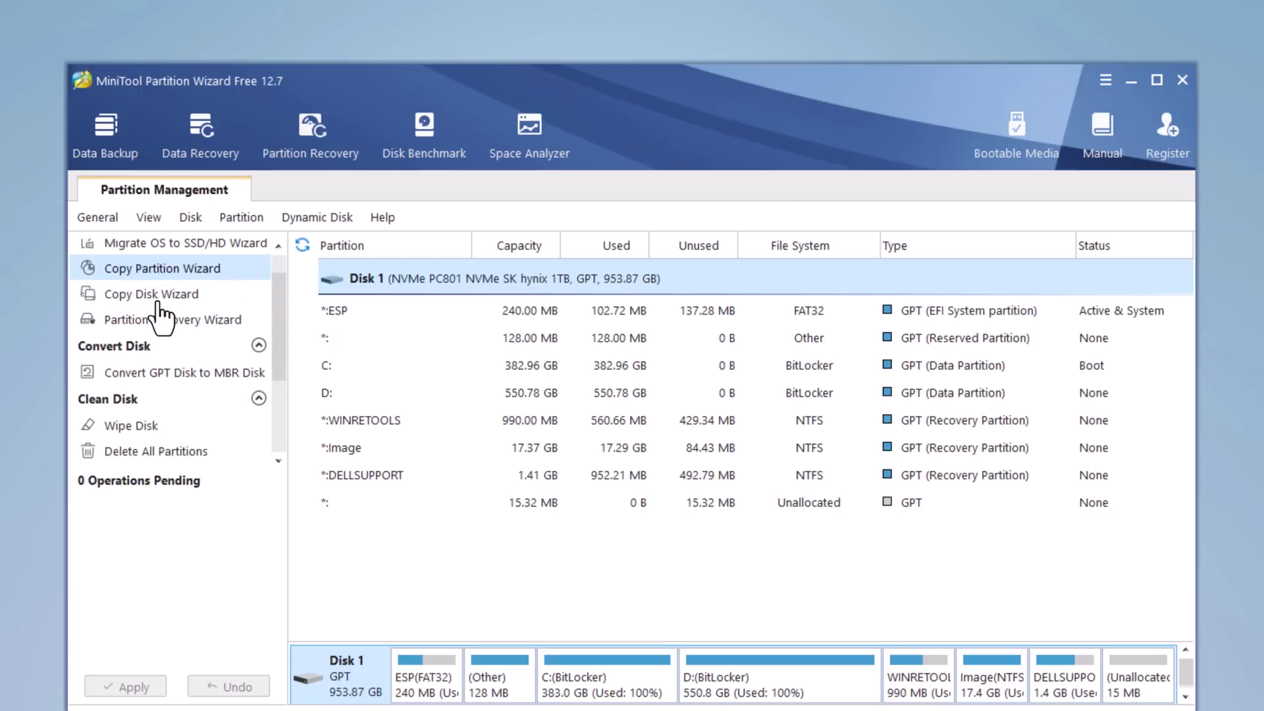
pyautogui.scroll(-1, 158, 316)
pyautogui.scroll(-1, 158, 317)
pyautogui.scroll(-1, 158, 316)
pyautogui.scroll(-1, 158, 318)
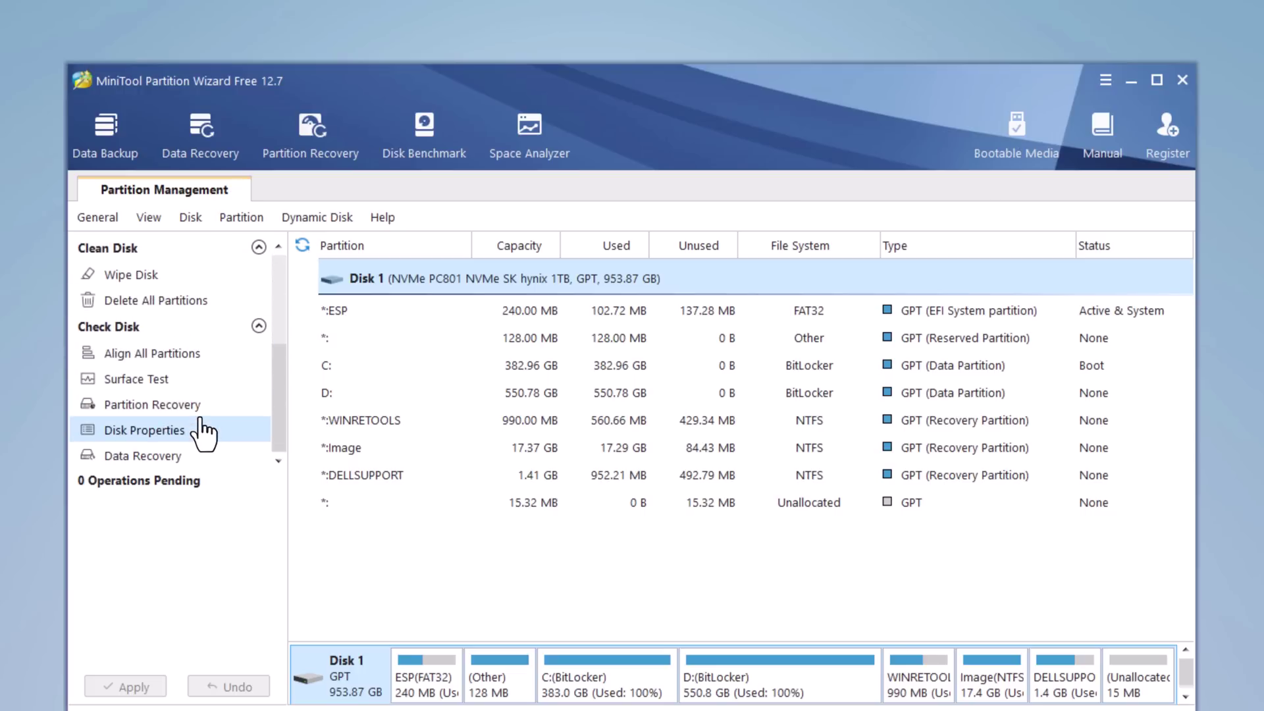
pyautogui.scroll(2, 205, 425)
pyautogui.scroll(1, 203, 432)
pyautogui.scroll(1, 193, 385)
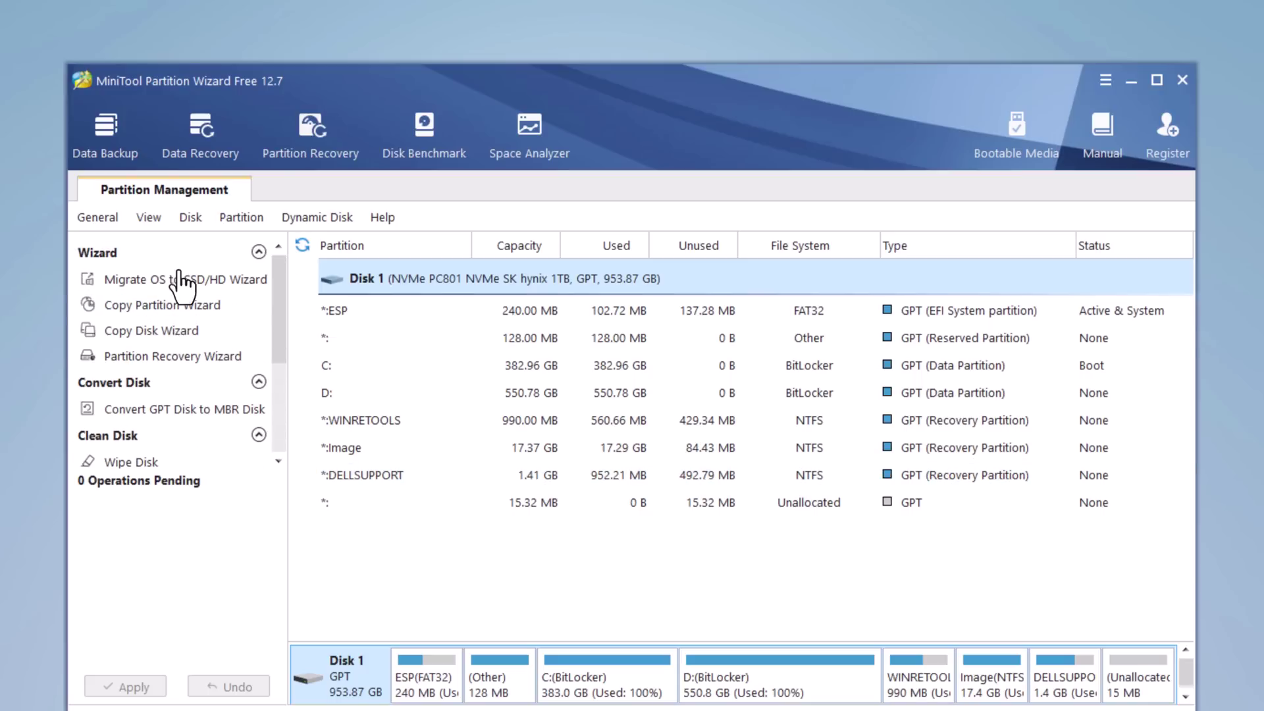
pyautogui.click(208, 286)
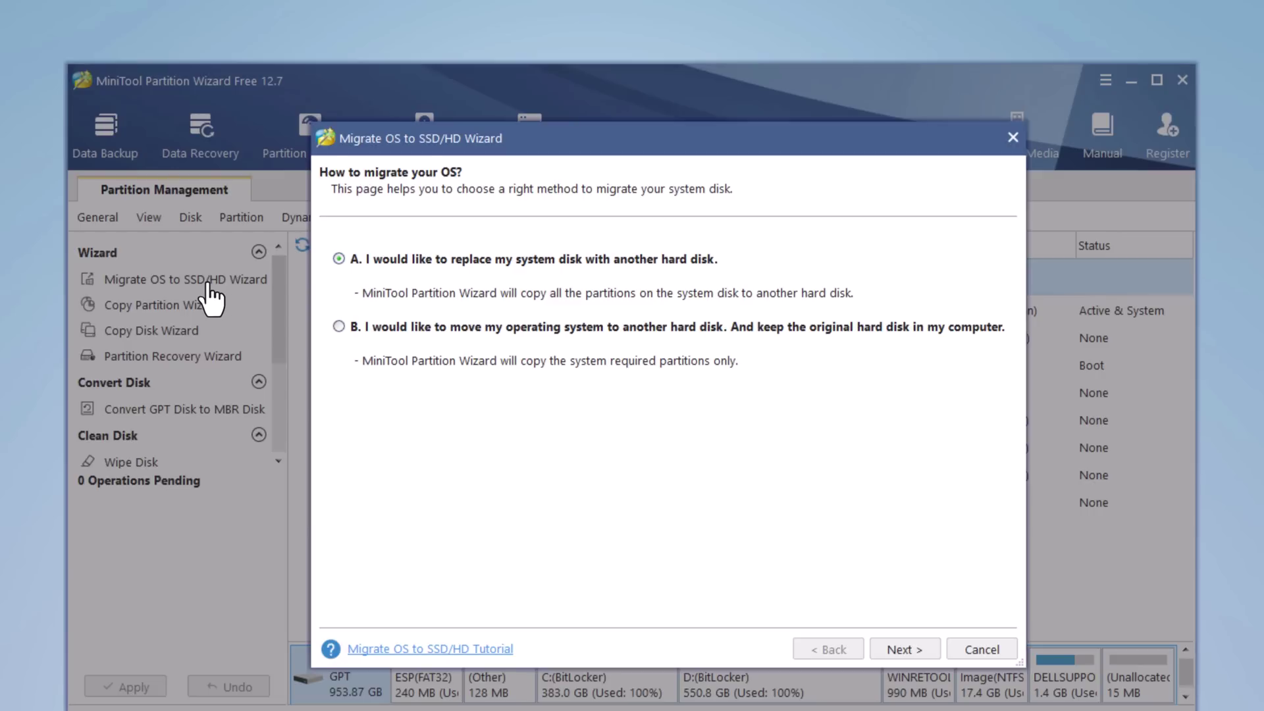
pyautogui.click(954, 649)
# Select the ESP, (Other) and C: partitions, then Disk 1 for Wizard, Convert and Clean actions
pyautogui.click(425, 689)
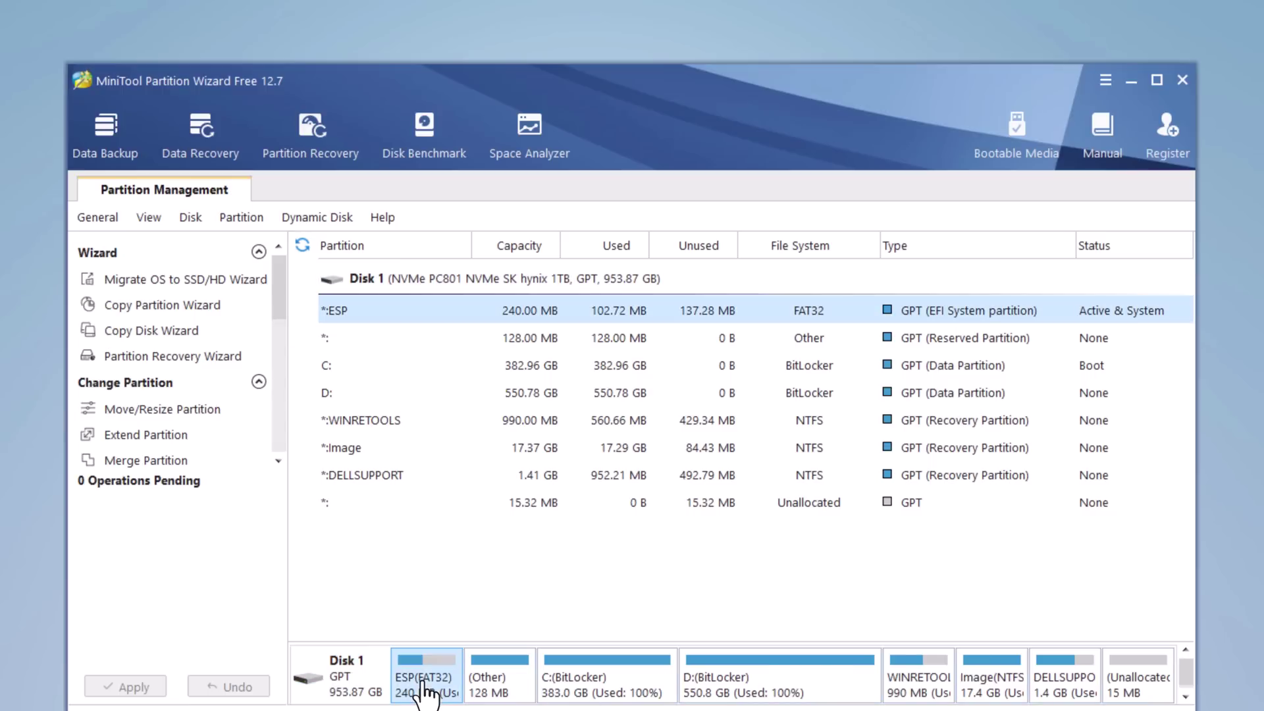
pyautogui.click(491, 691)
pyautogui.click(624, 692)
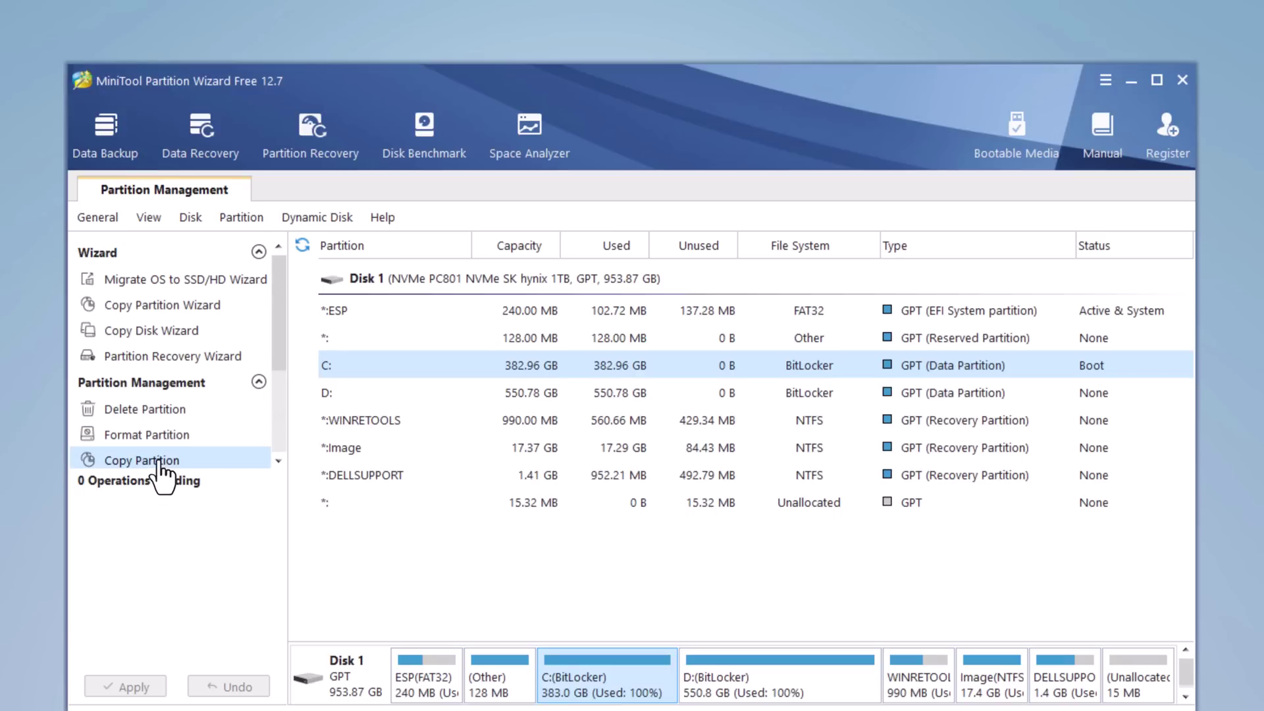
pyautogui.scroll(-2, 158, 474)
pyautogui.scroll(1, 169, 443)
pyautogui.scroll(-2, 169, 431)
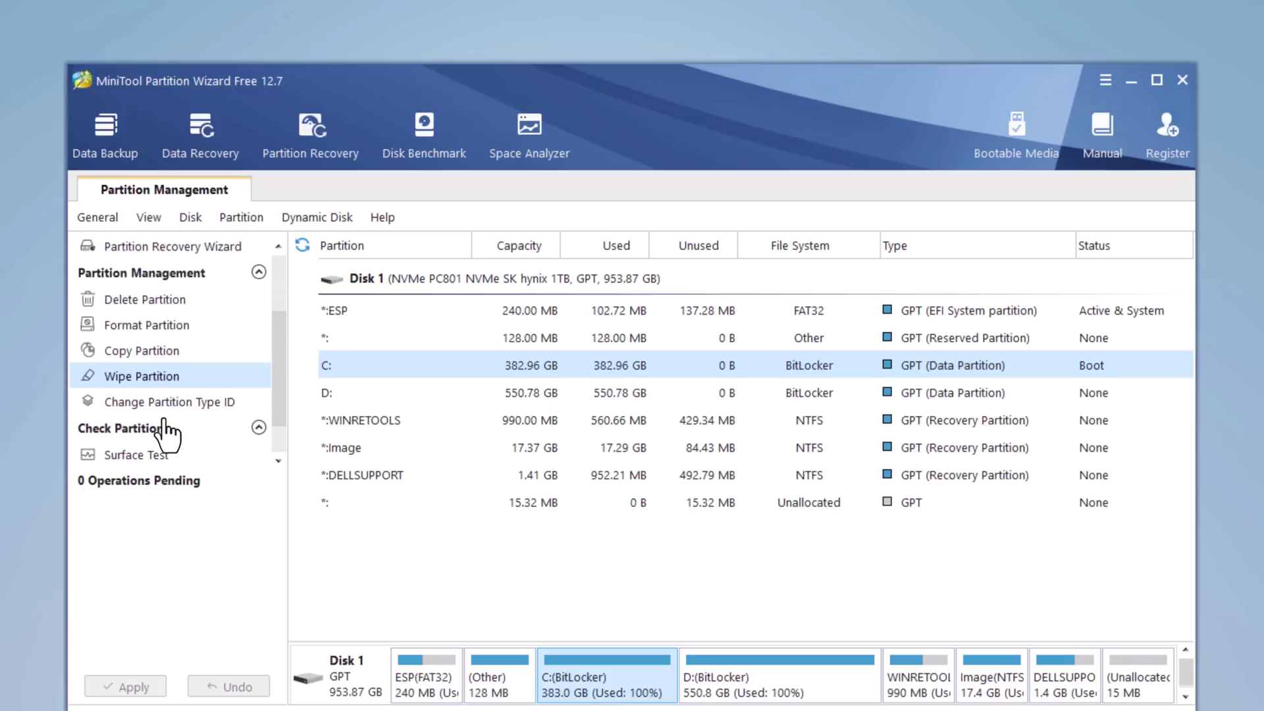
pyautogui.scroll(-1, 168, 431)
pyautogui.scroll(2, 168, 431)
pyautogui.scroll(-1, 168, 431)
pyautogui.scroll(-1, 170, 422)
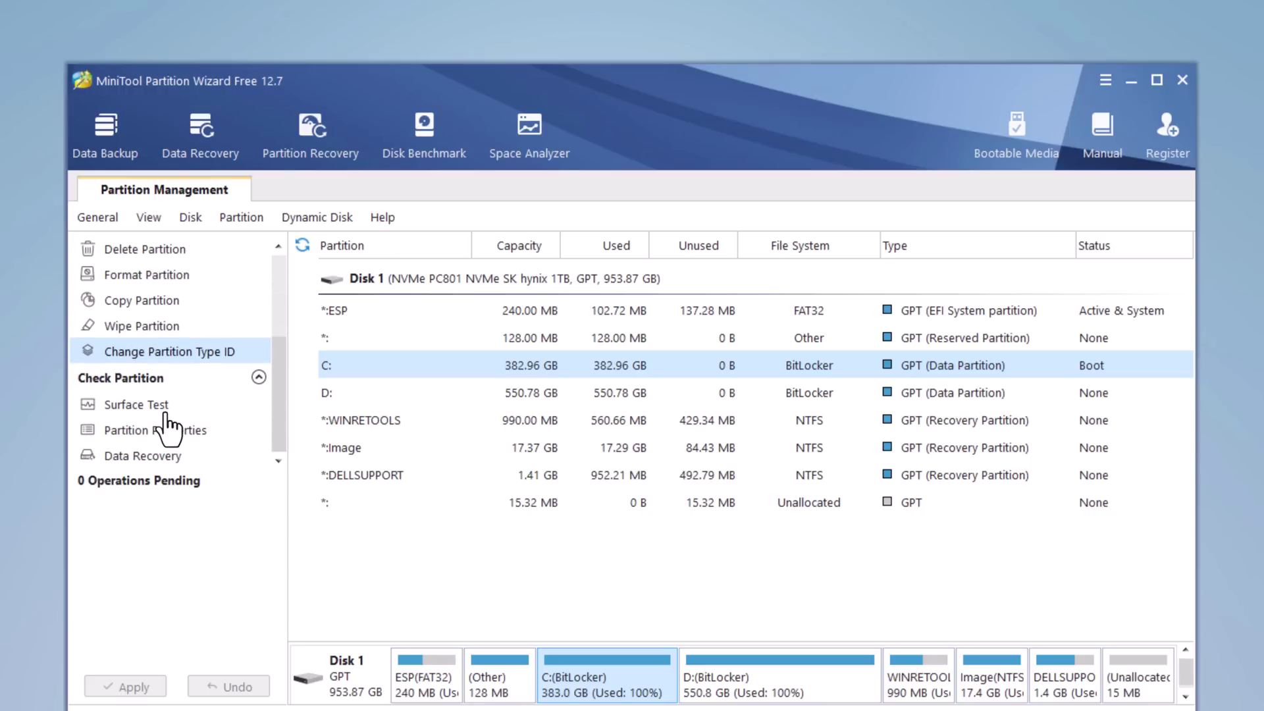
pyautogui.click(401, 285)
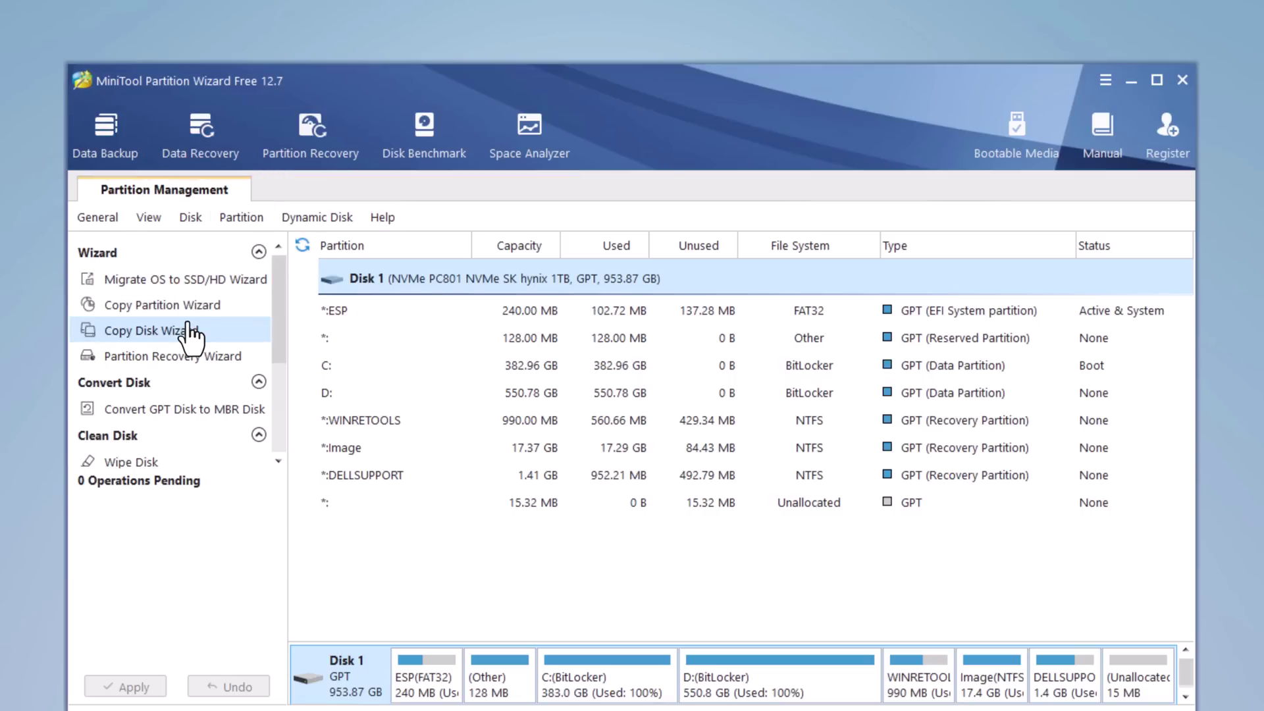
pyautogui.click(224, 306)
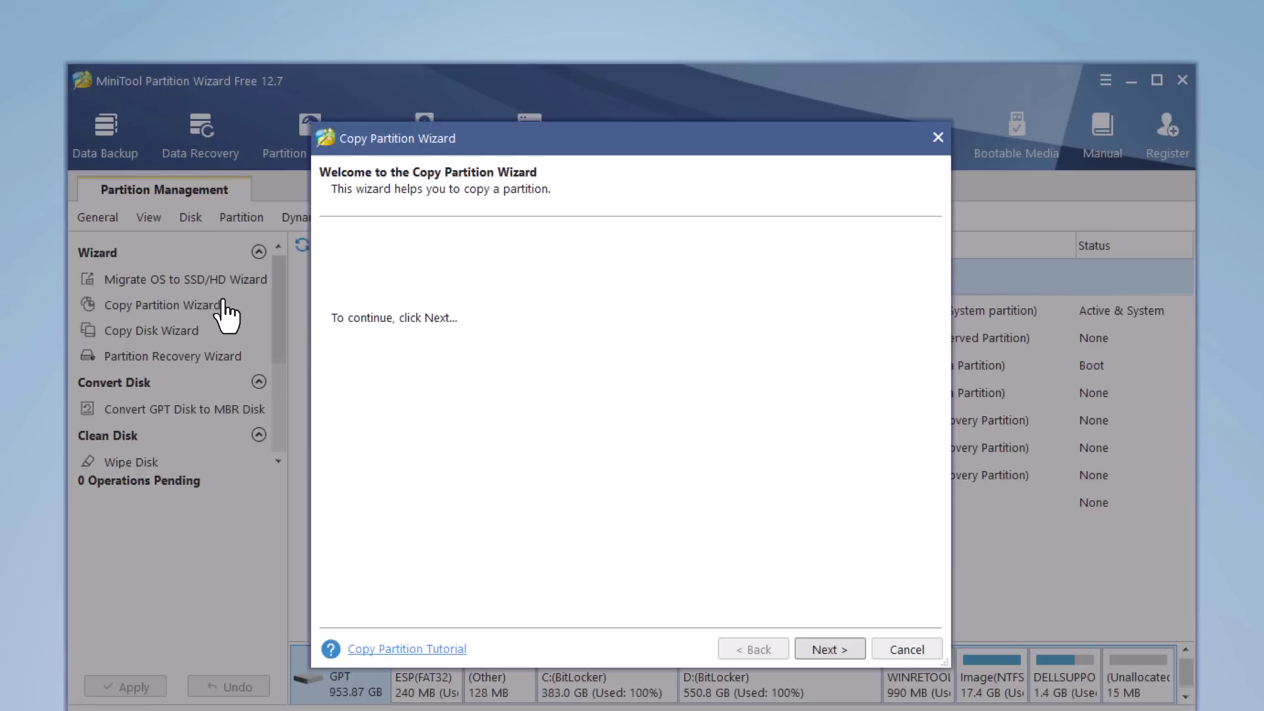
pyautogui.click(938, 138)
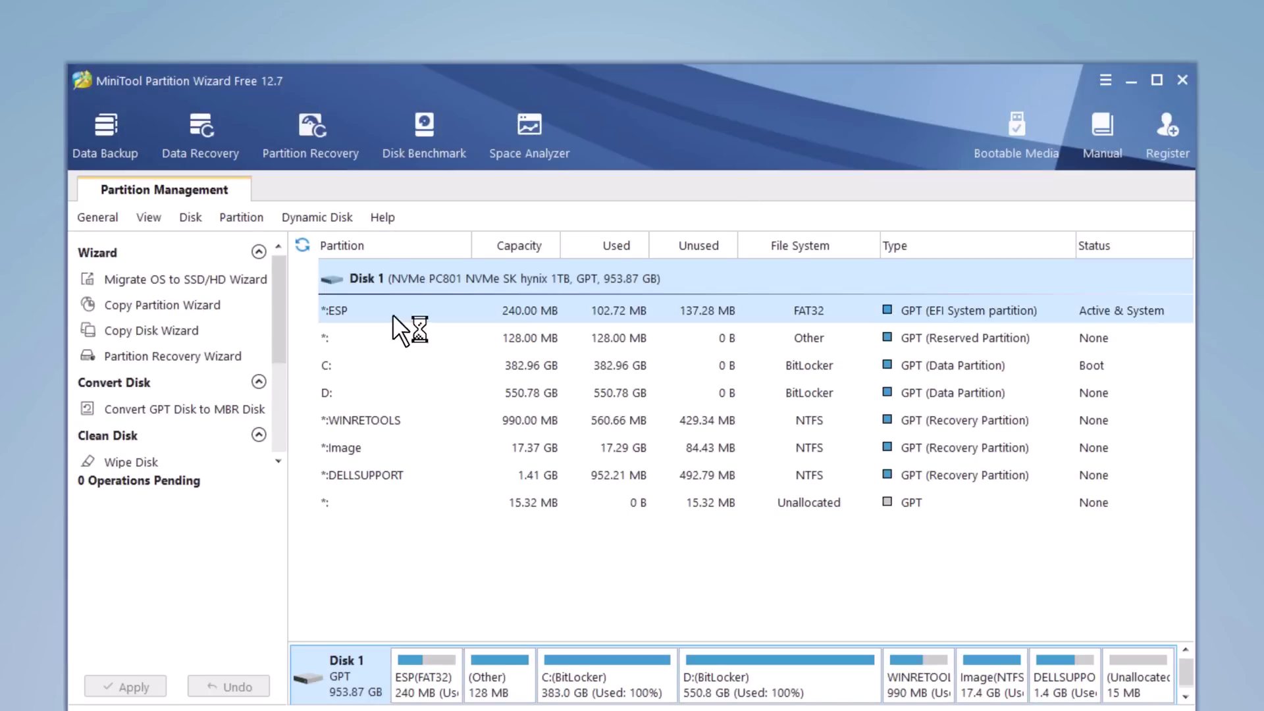
pyautogui.click(246, 358)
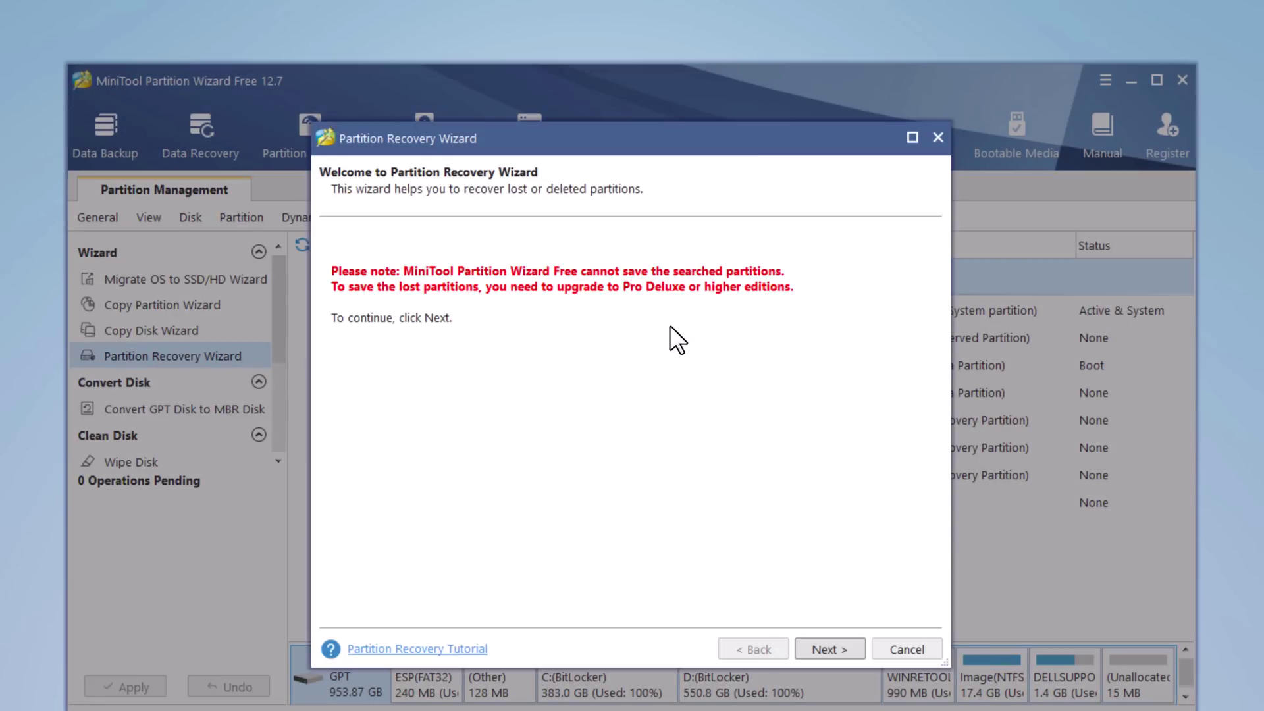
pyautogui.click(819, 644)
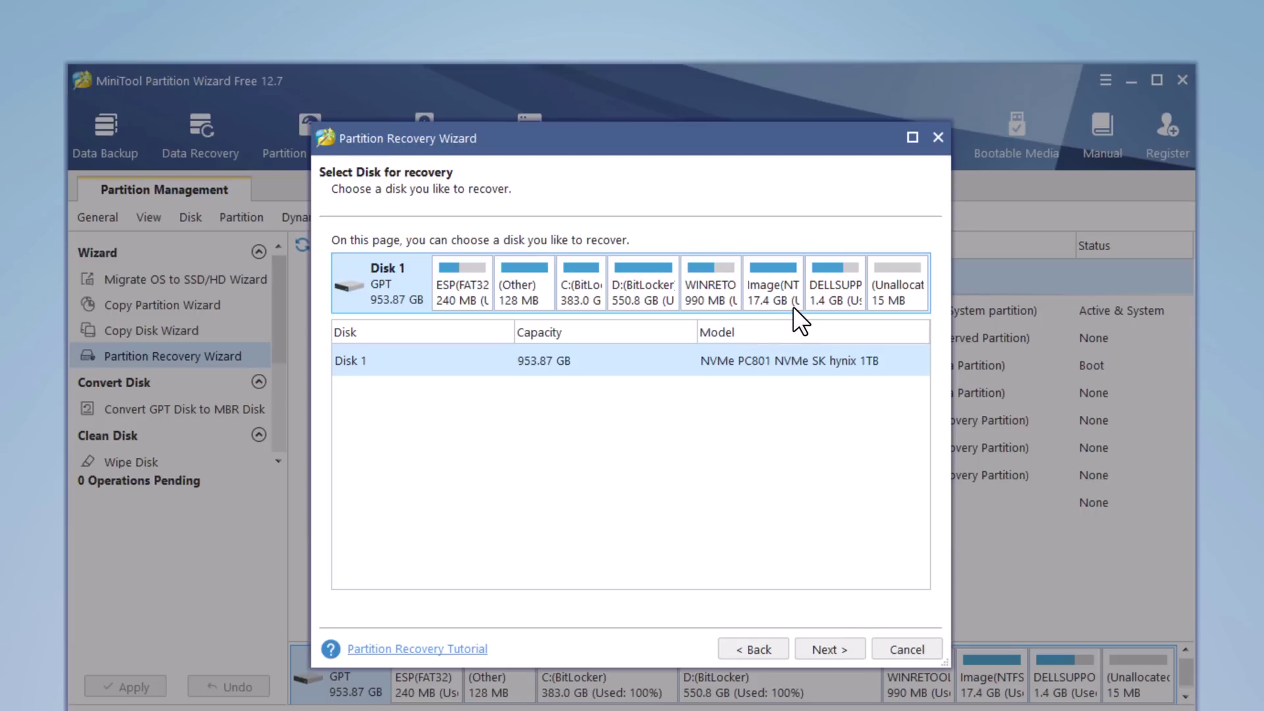
pyautogui.click(833, 649)
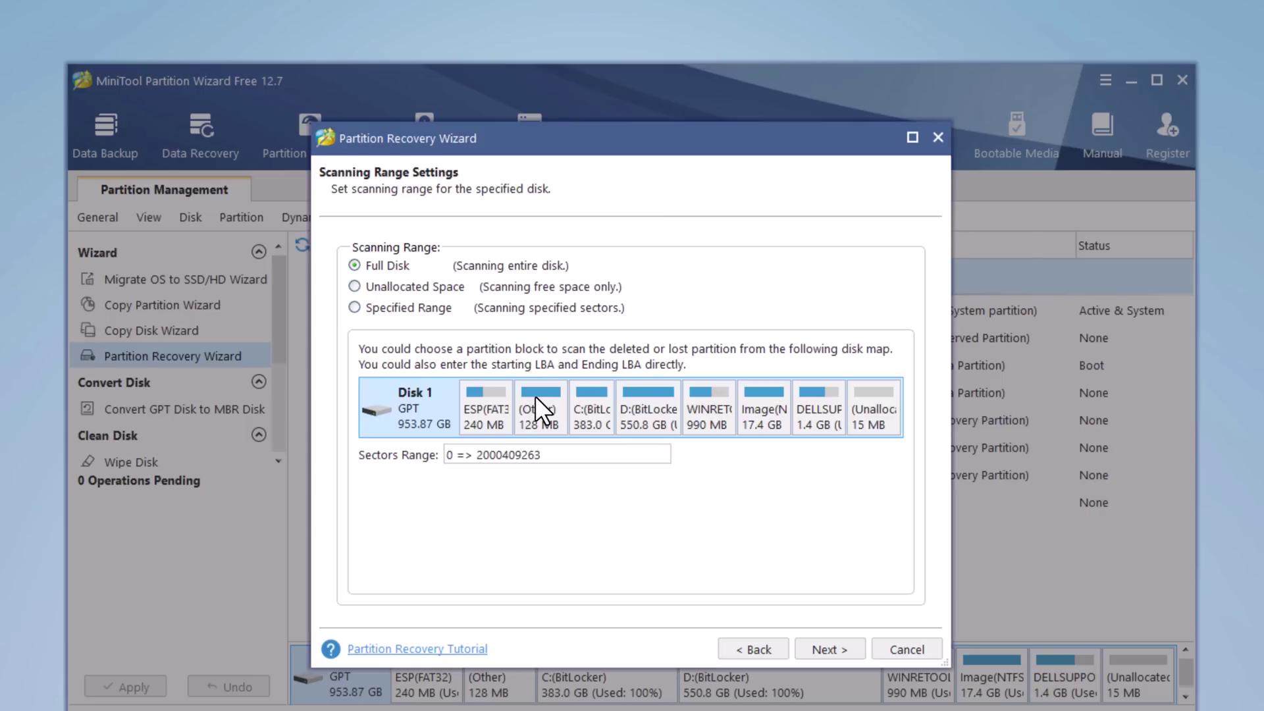
pyautogui.click(901, 649)
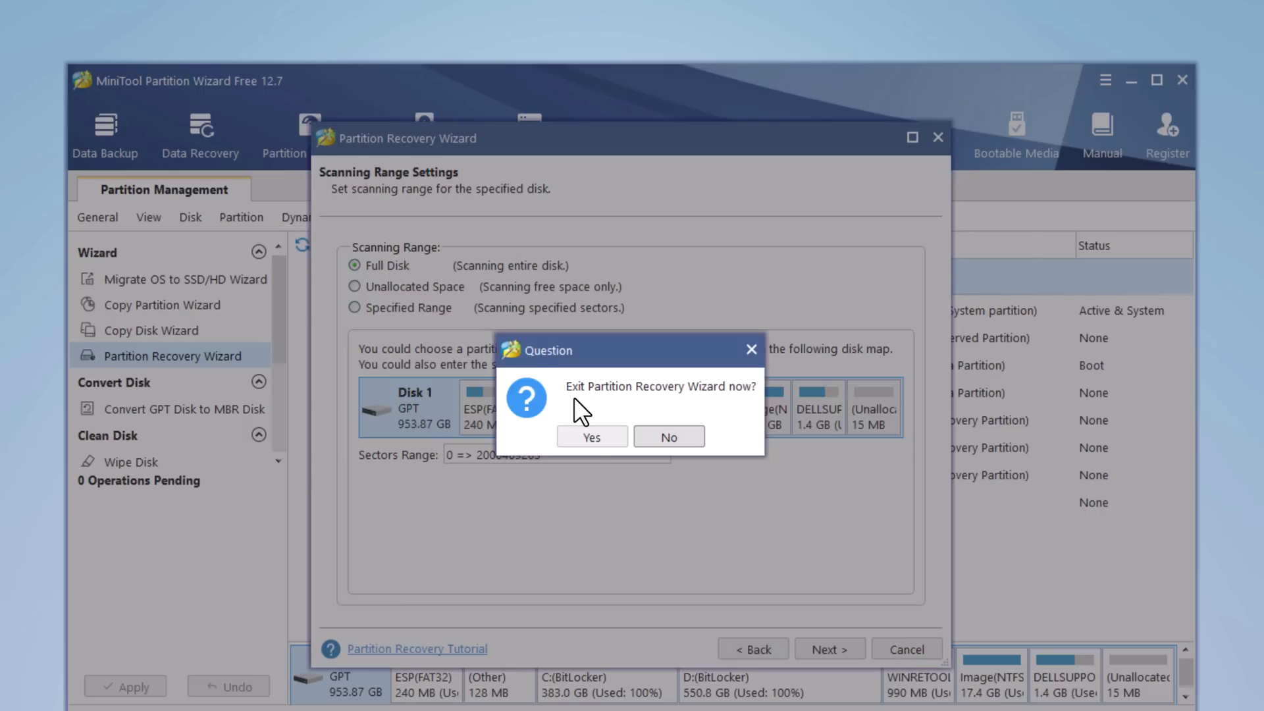
pyautogui.click(584, 433)
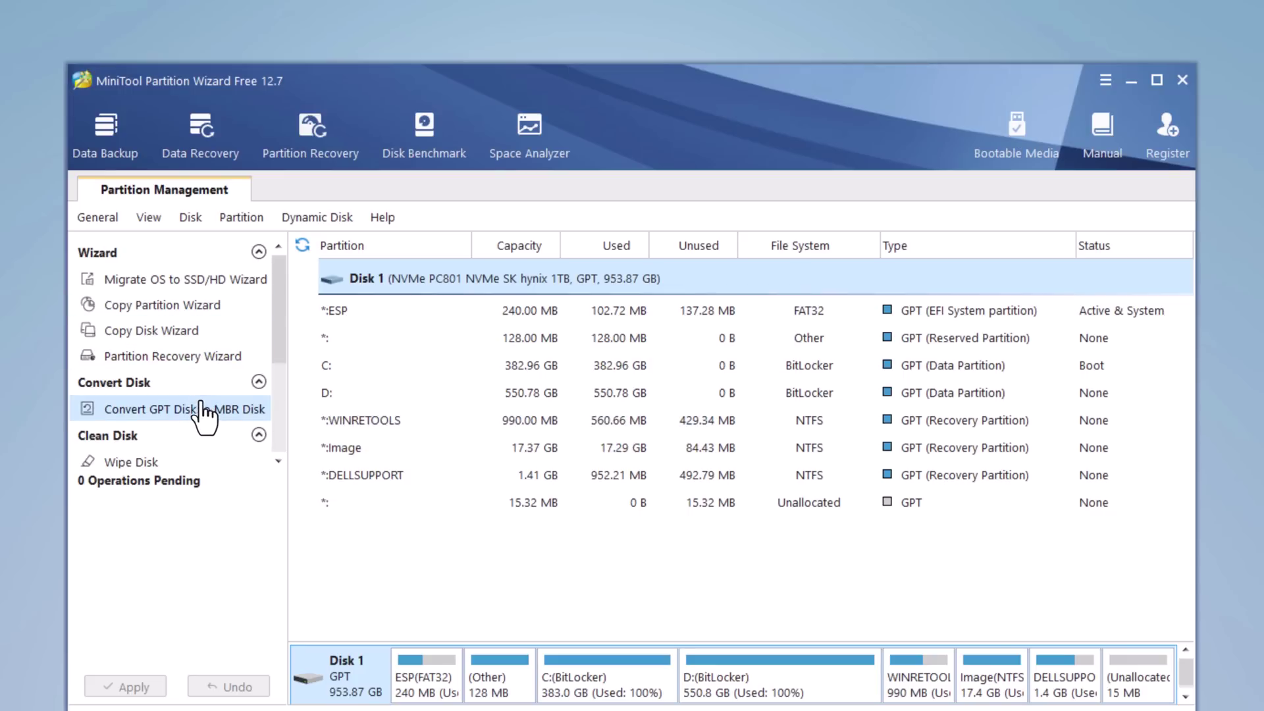
pyautogui.scroll(-1, 203, 413)
pyautogui.scroll(-2, 205, 413)
pyautogui.scroll(-1, 204, 413)
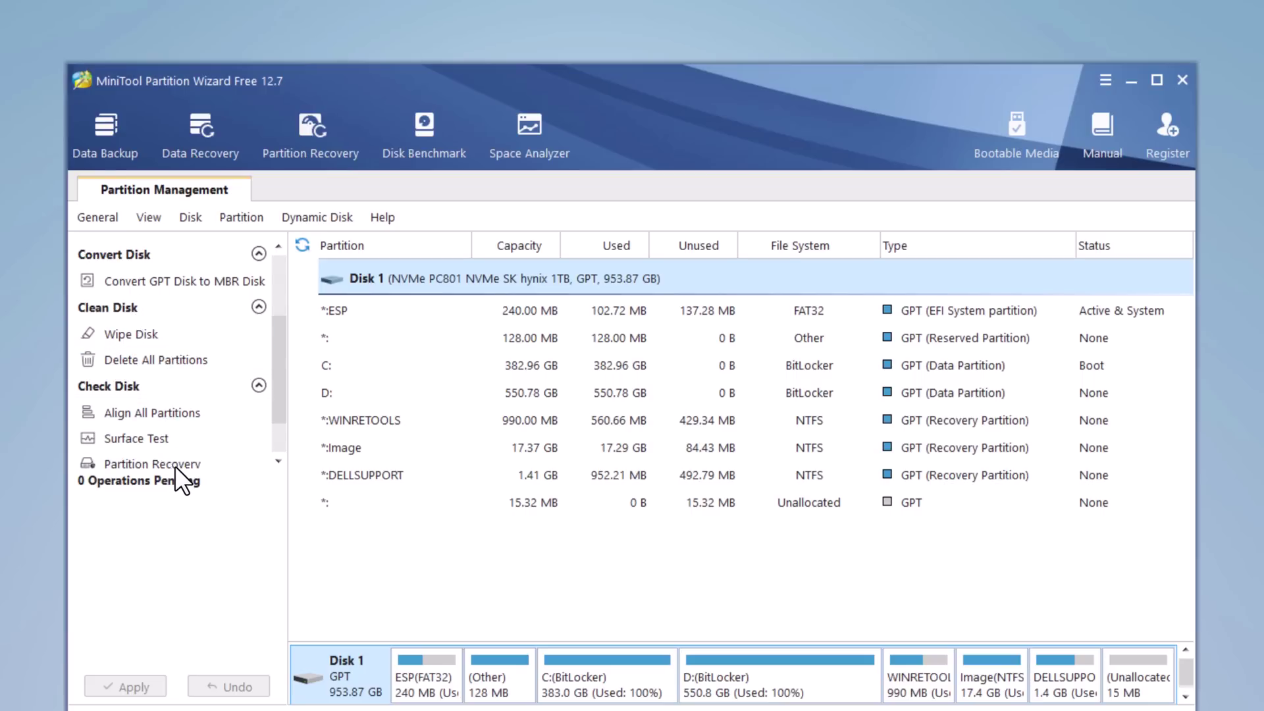
pyautogui.scroll(-1, 179, 455)
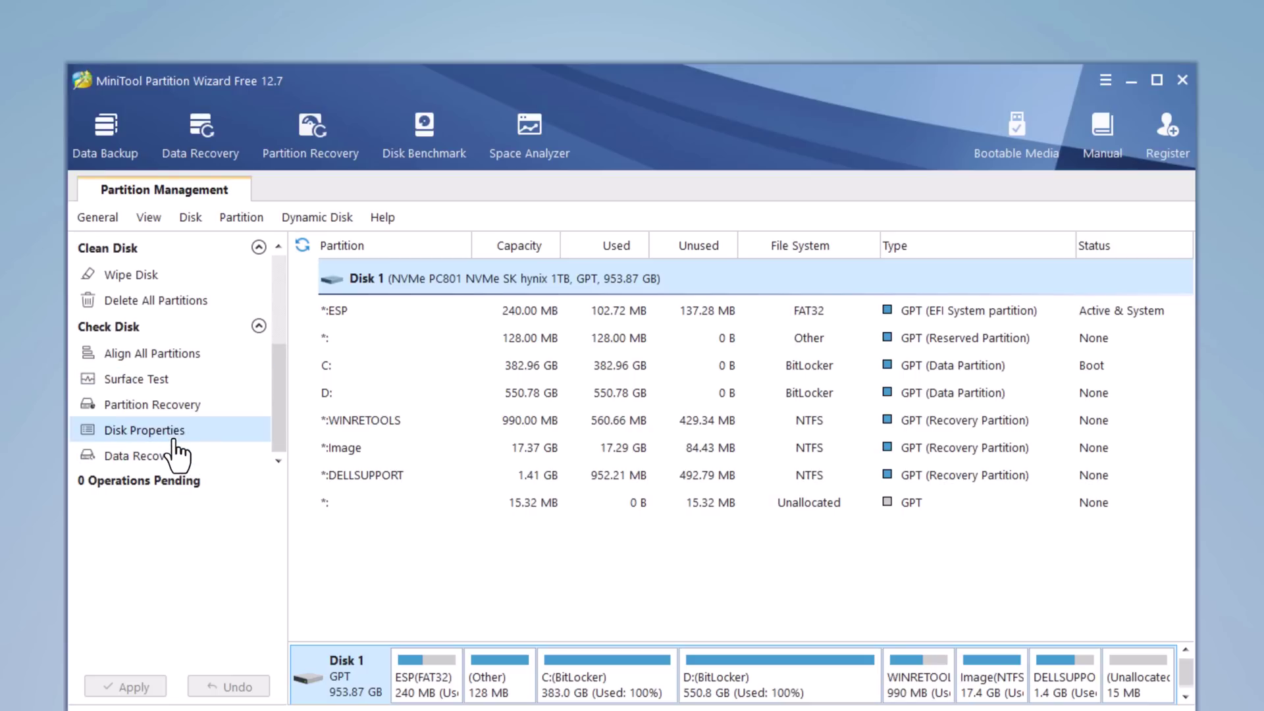
# Launch Data Recovery from the toolbar to list logical drives for recovery
pyautogui.click(181, 133)
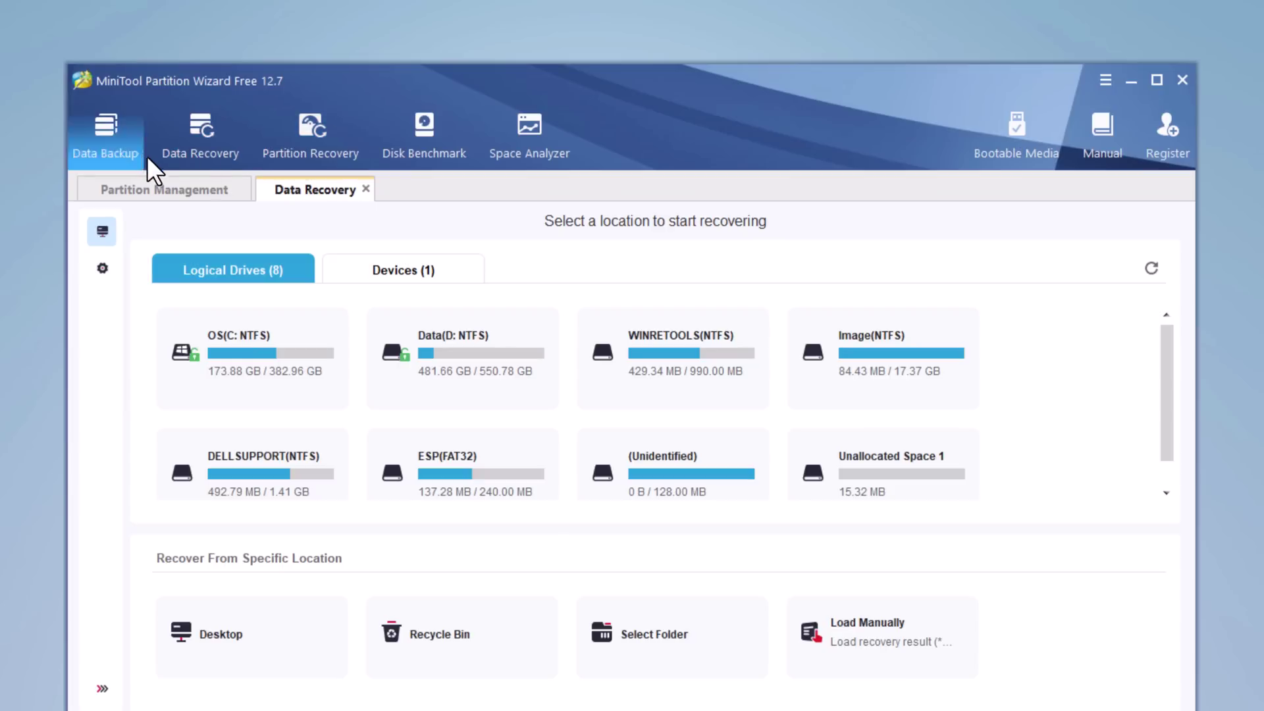
pyautogui.scroll(-1, 435, 313)
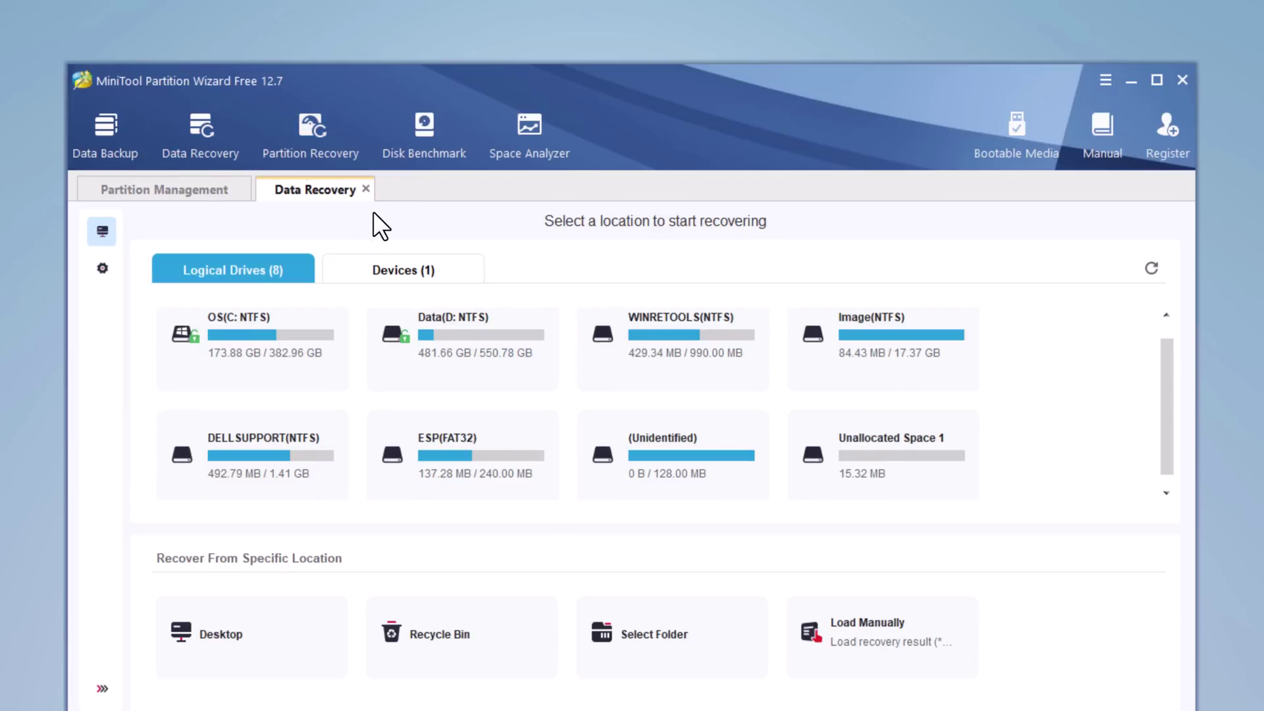
# Exit Data Recovery, browse the General, View and Partition menus, and select partition D:
pyautogui.click(366, 189)
pyautogui.click(593, 438)
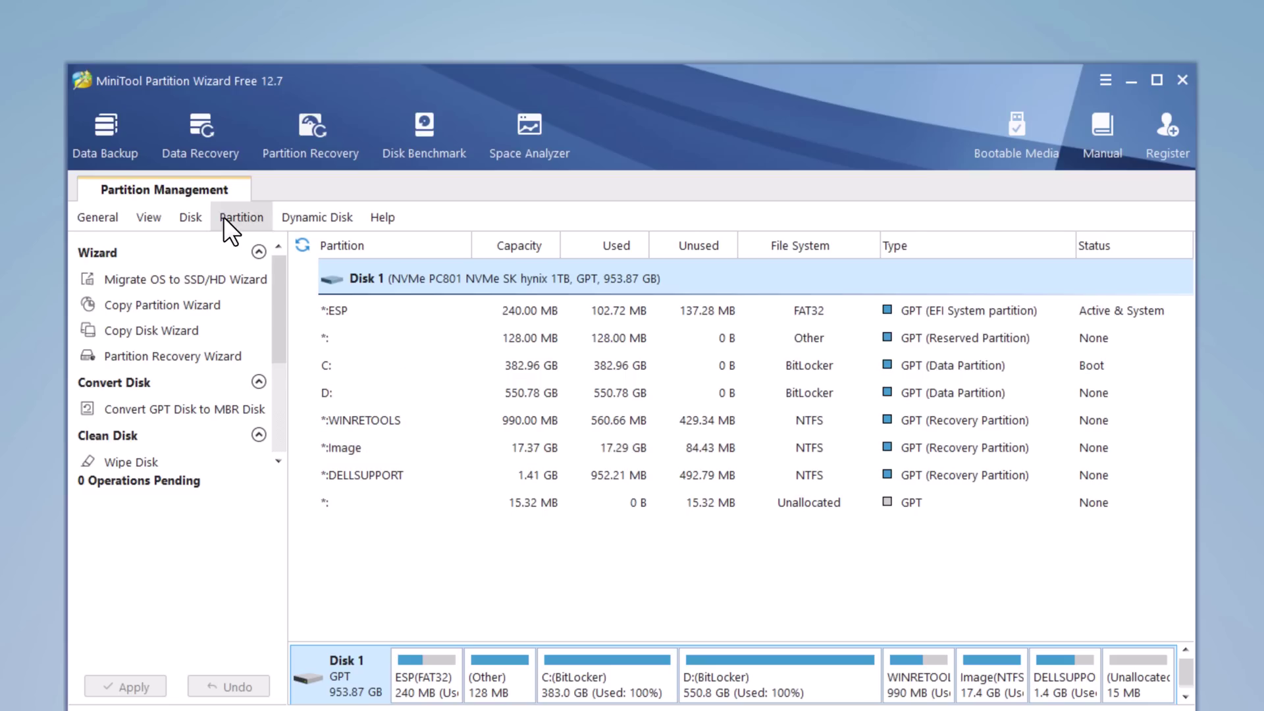
pyautogui.click(115, 219)
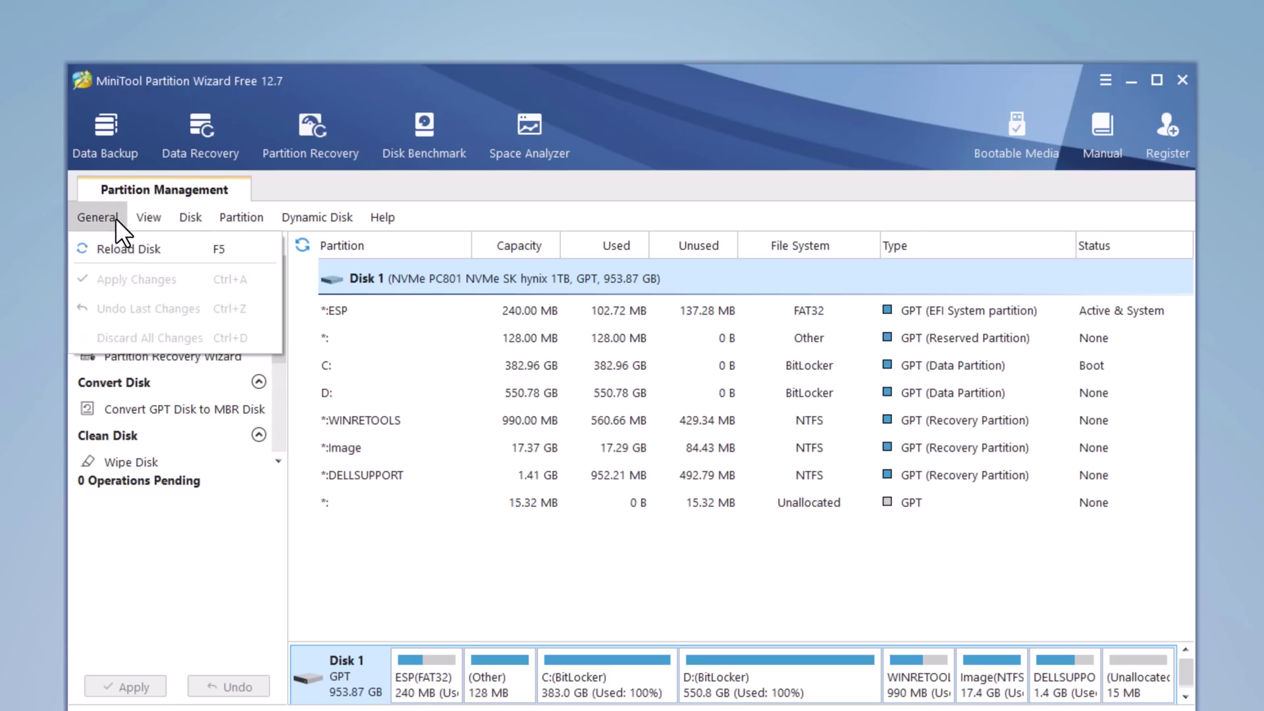
pyautogui.click(147, 217)
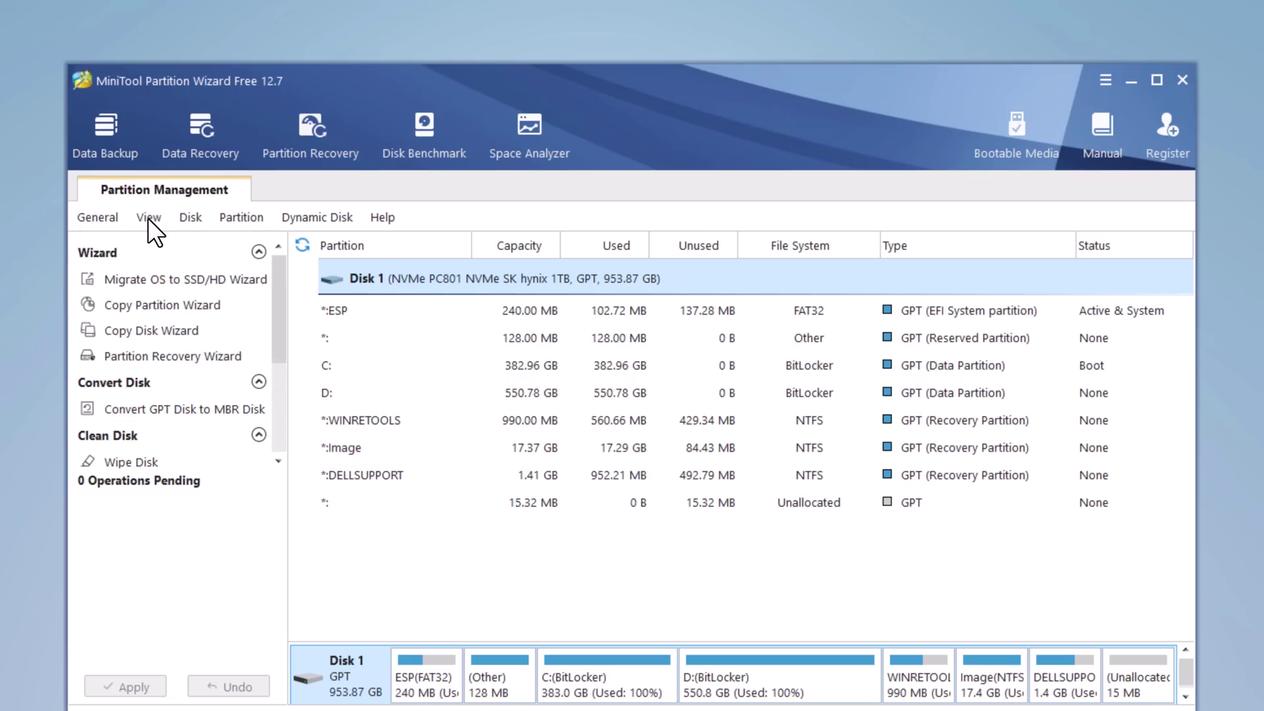
pyautogui.click(248, 218)
pyautogui.click(351, 392)
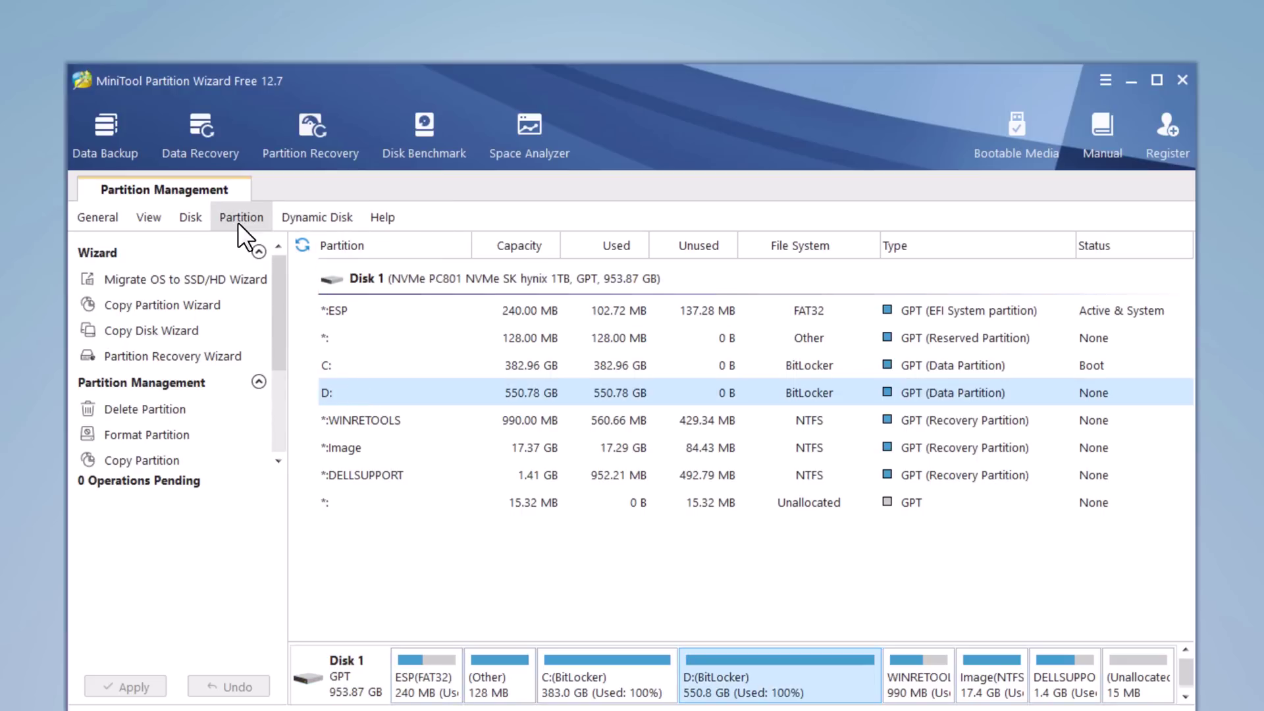
pyautogui.click(234, 218)
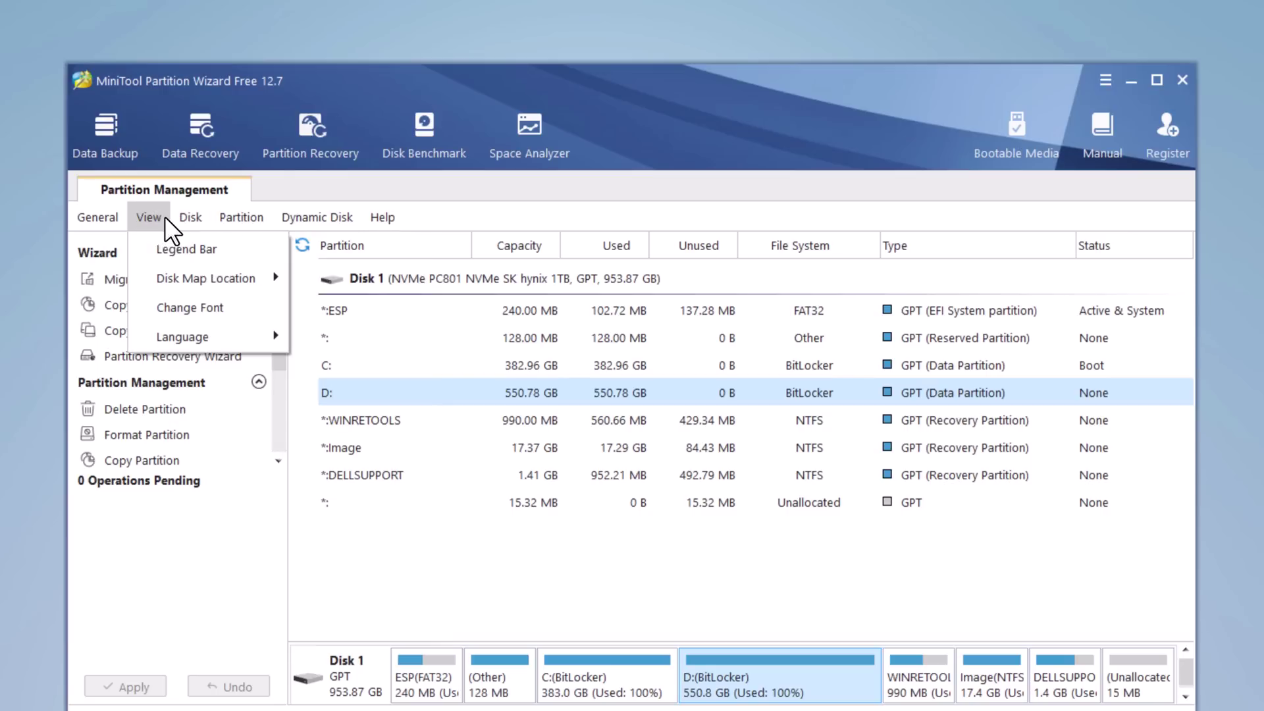
# Reopen Data Recovery, then launch and exit the Partition Recovery Wizard
pyautogui.click(483, 218)
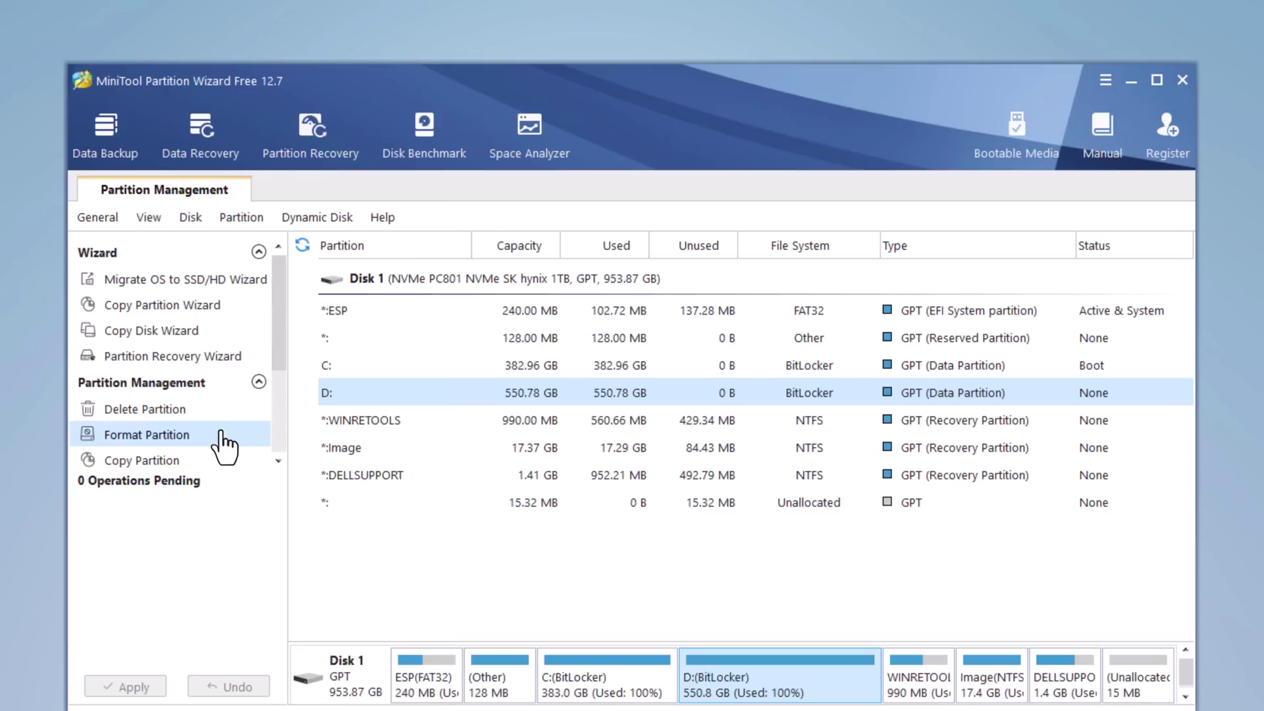
pyautogui.scroll(-3, 179, 305)
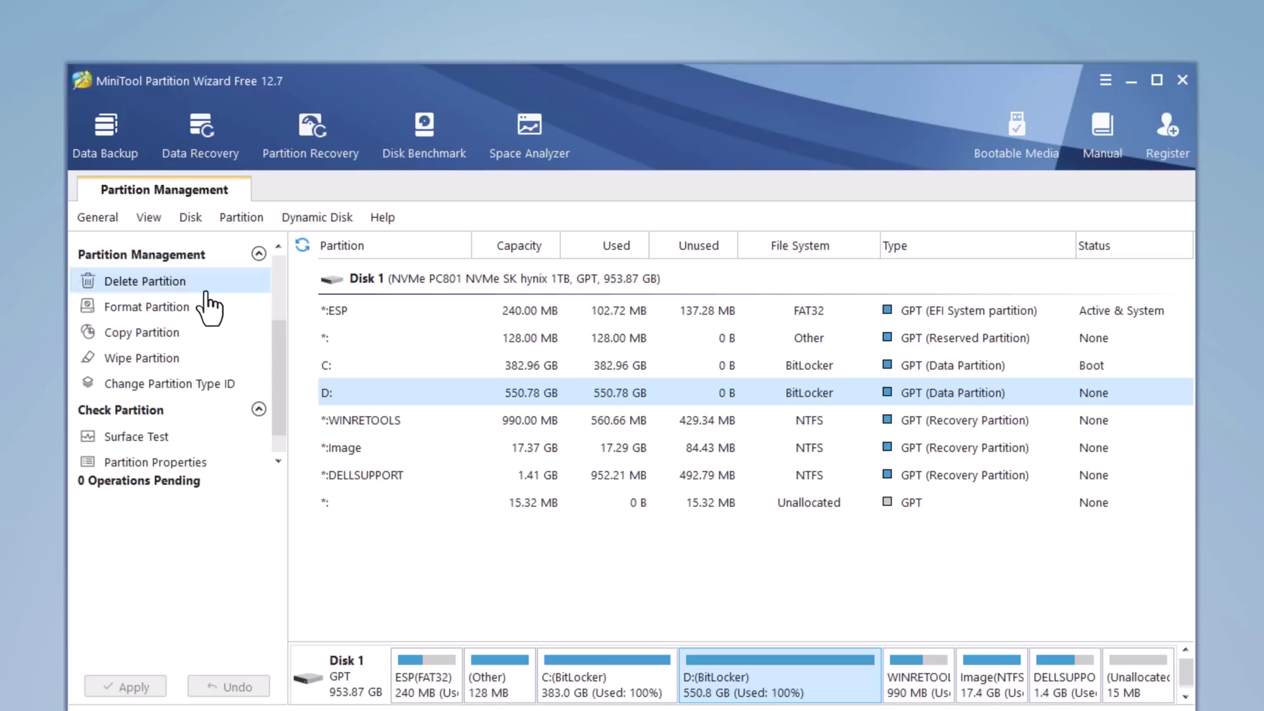
pyautogui.scroll(-1, 182, 475)
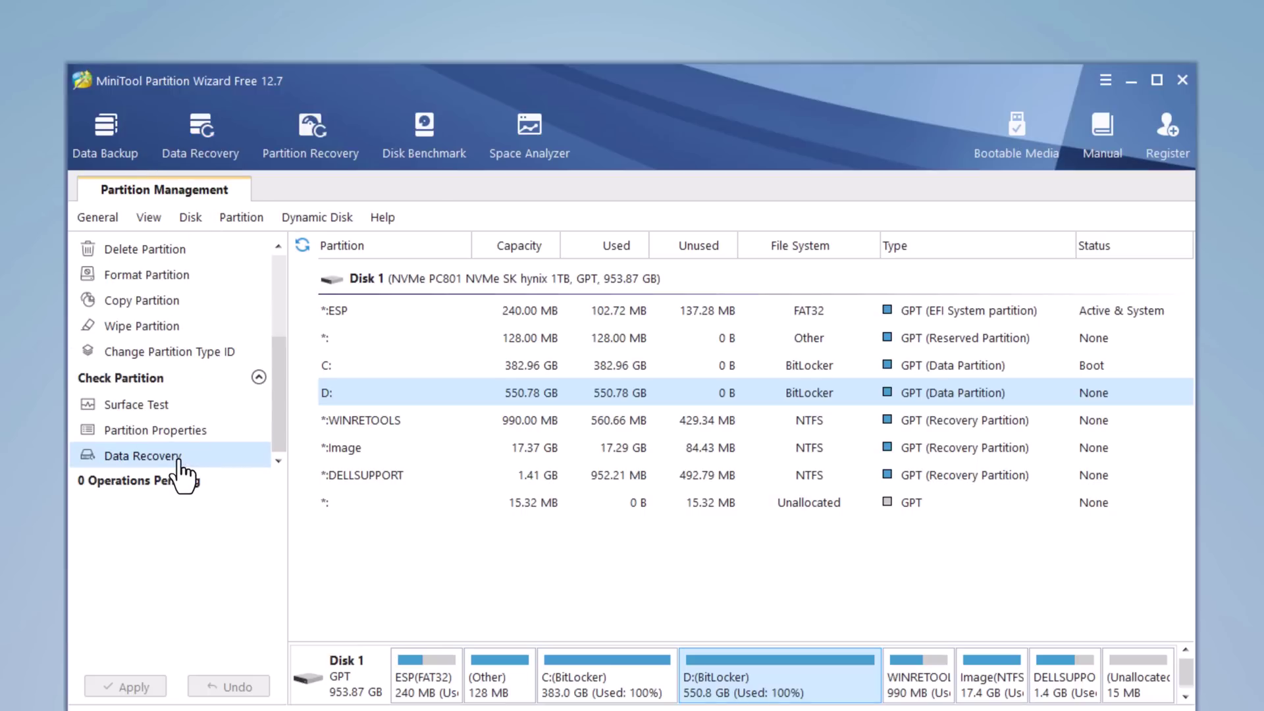
pyautogui.click(189, 146)
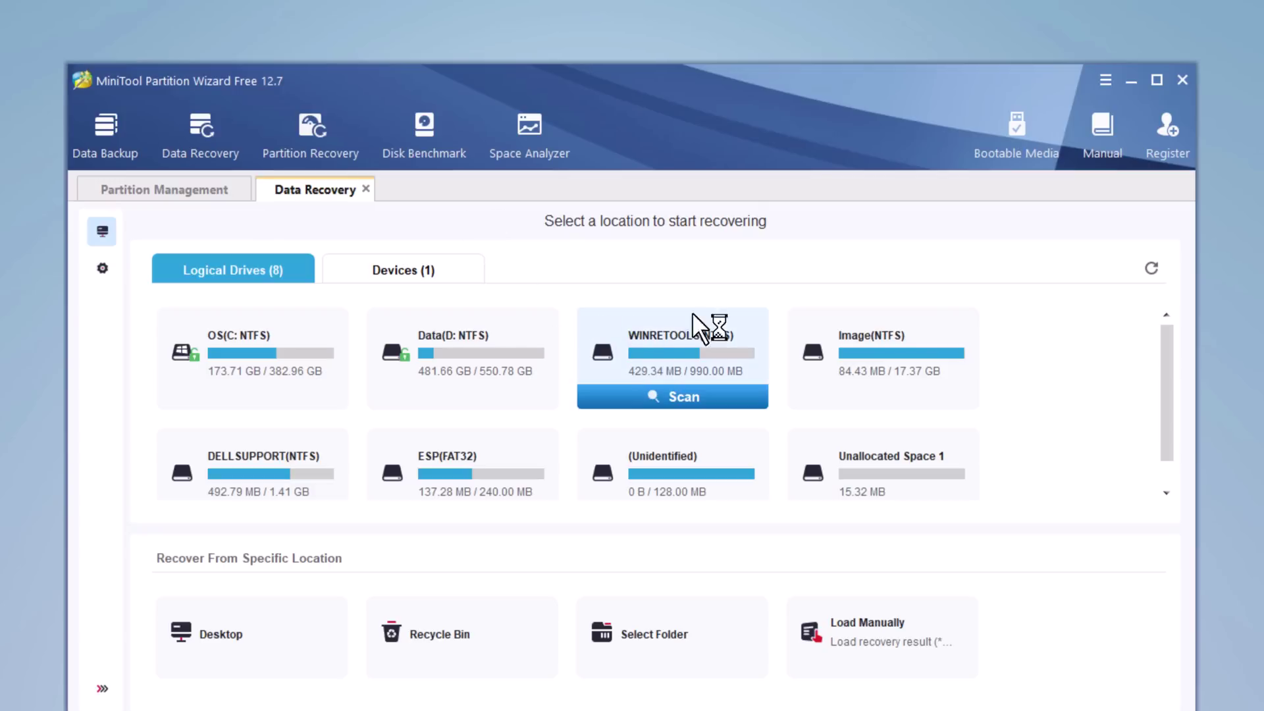
pyautogui.scroll(-1, 934, 398)
pyautogui.click(318, 142)
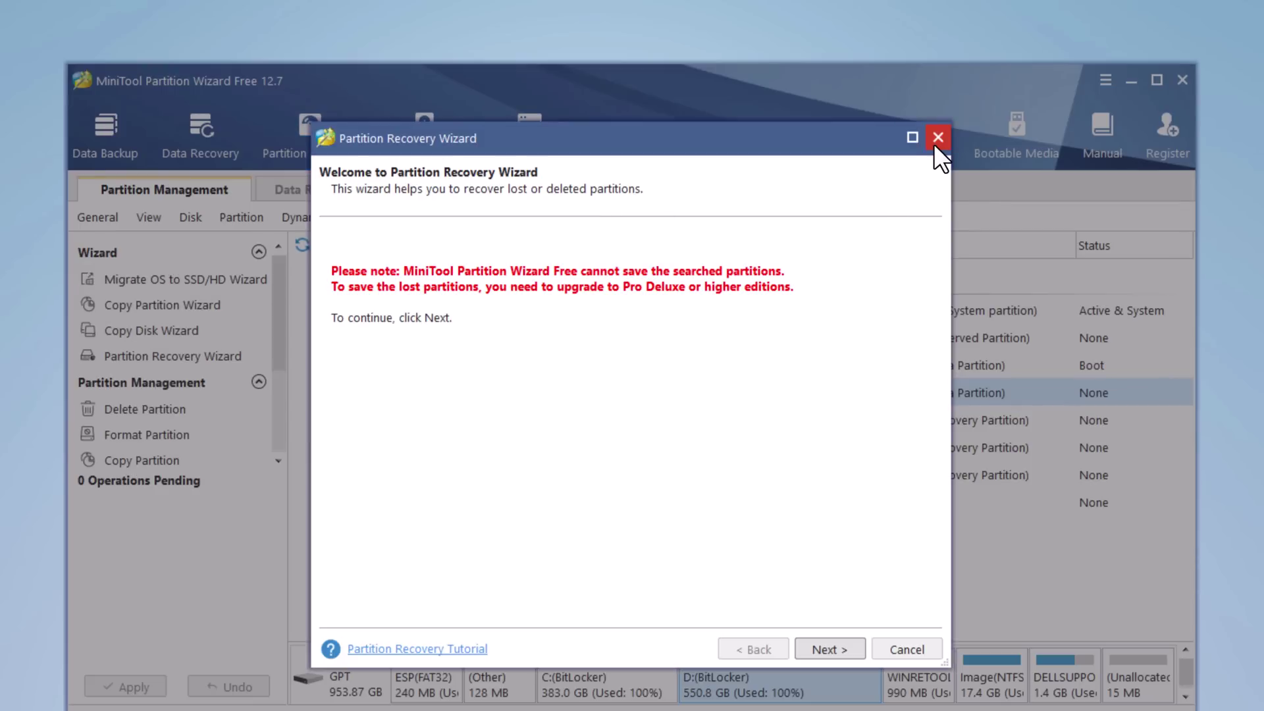
pyautogui.click(938, 137)
pyautogui.click(565, 438)
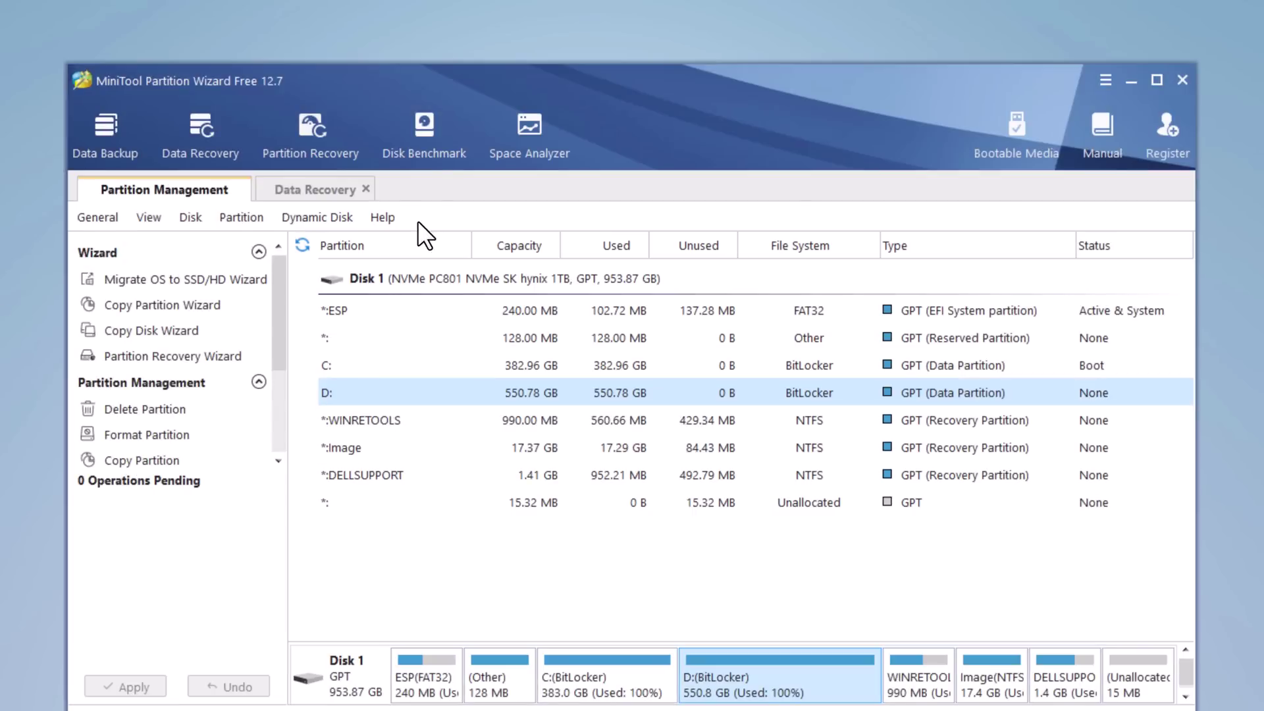
# Preview Disk Benchmark and Space Analyzer, then close Space Analyzer
pyautogui.click(430, 144)
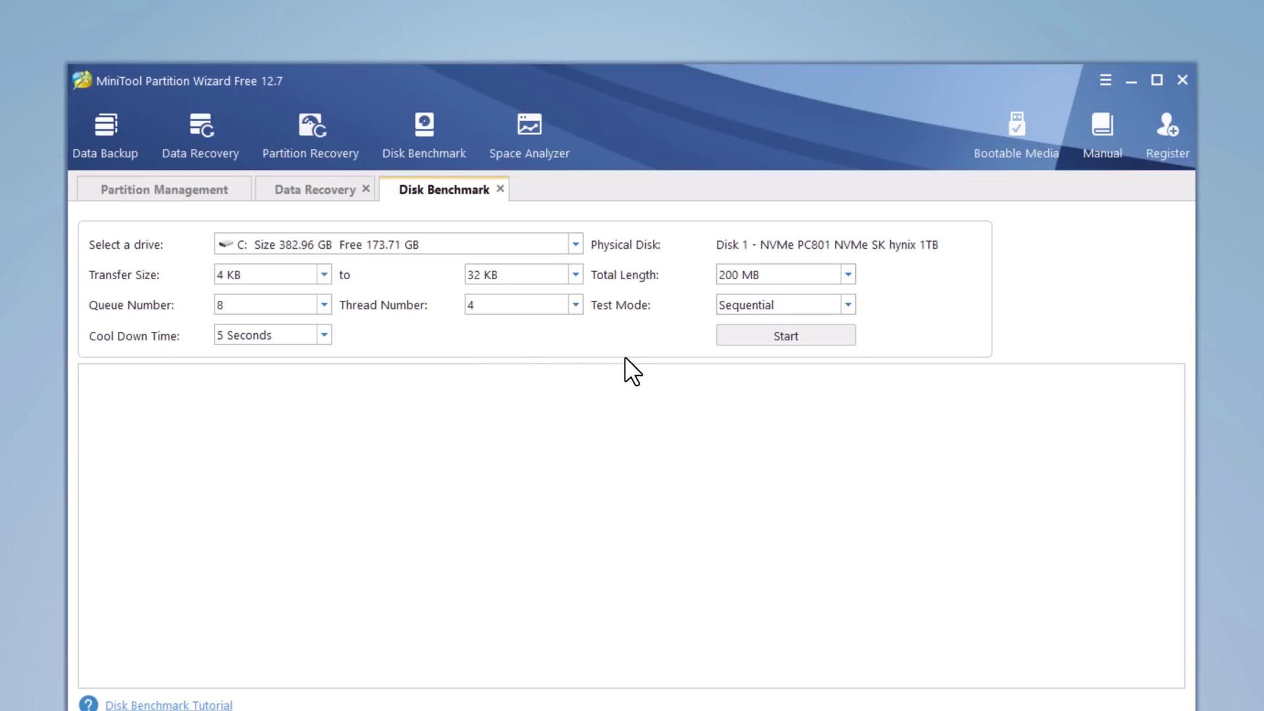
pyautogui.click(528, 140)
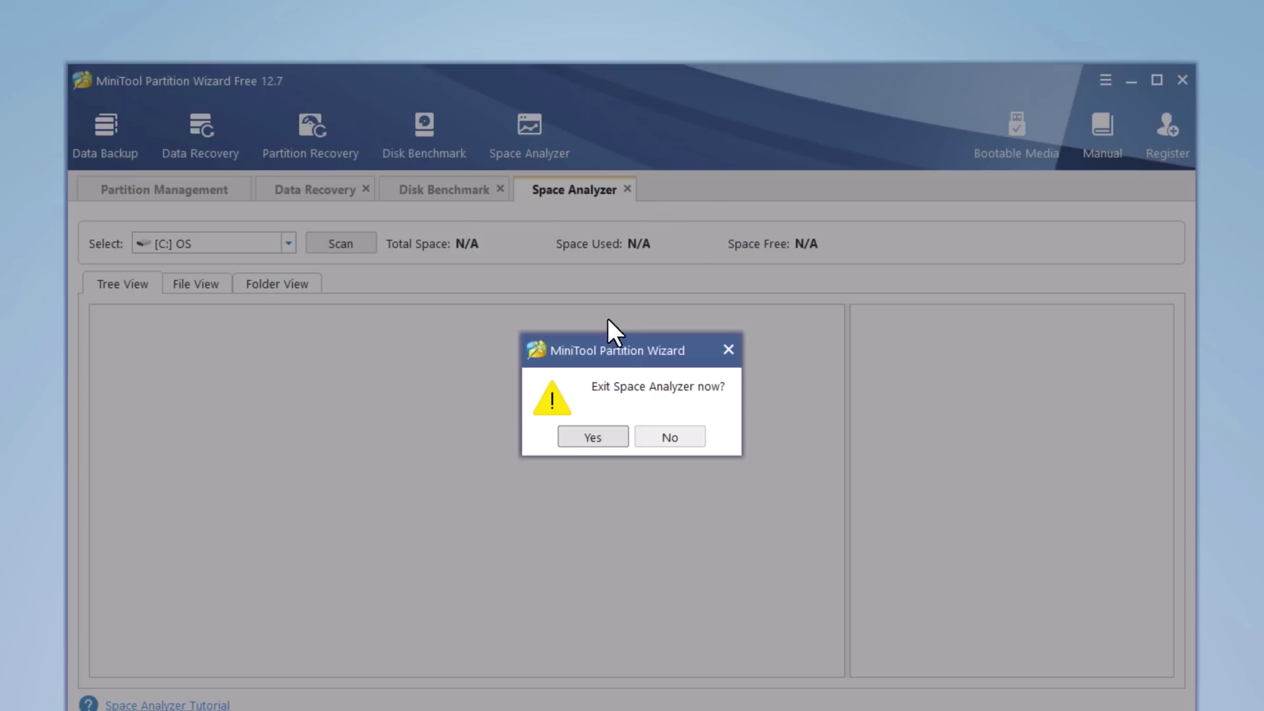
pyautogui.click(612, 435)
# Close the Disk Benchmark and Data Recovery tabs, confirming each exit
pyautogui.click(501, 187)
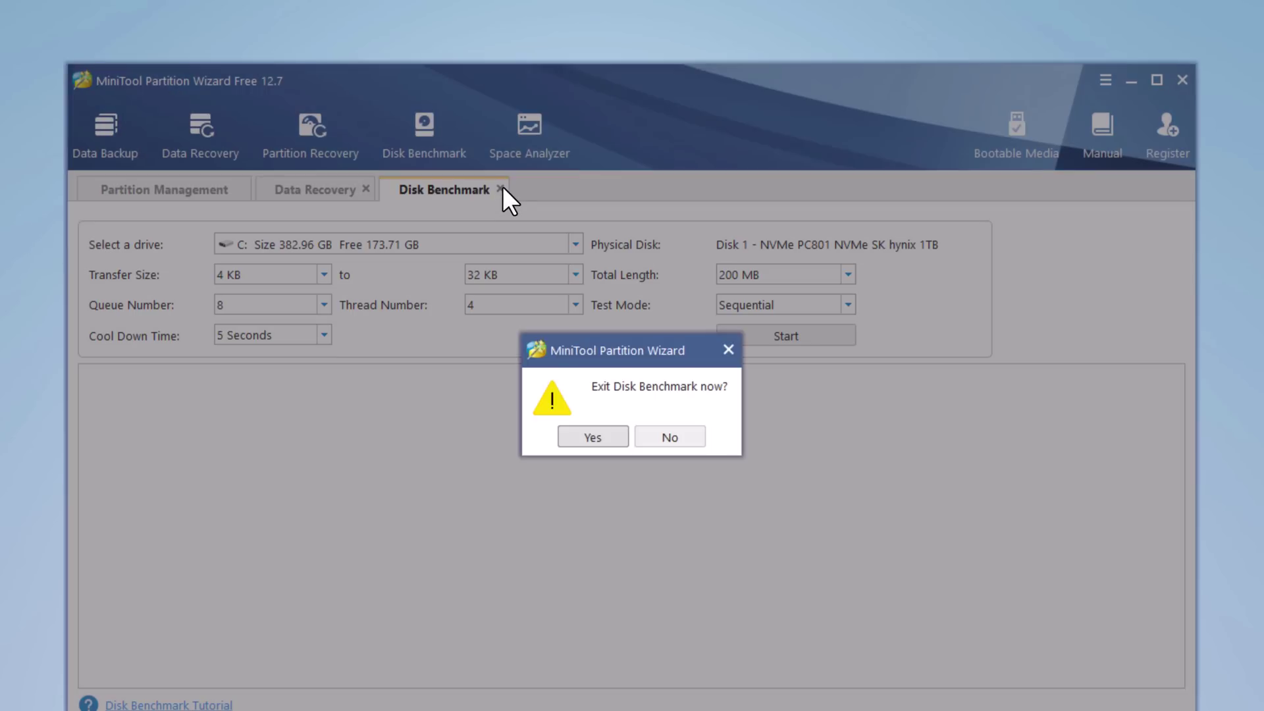
pyautogui.click(568, 437)
pyautogui.click(363, 189)
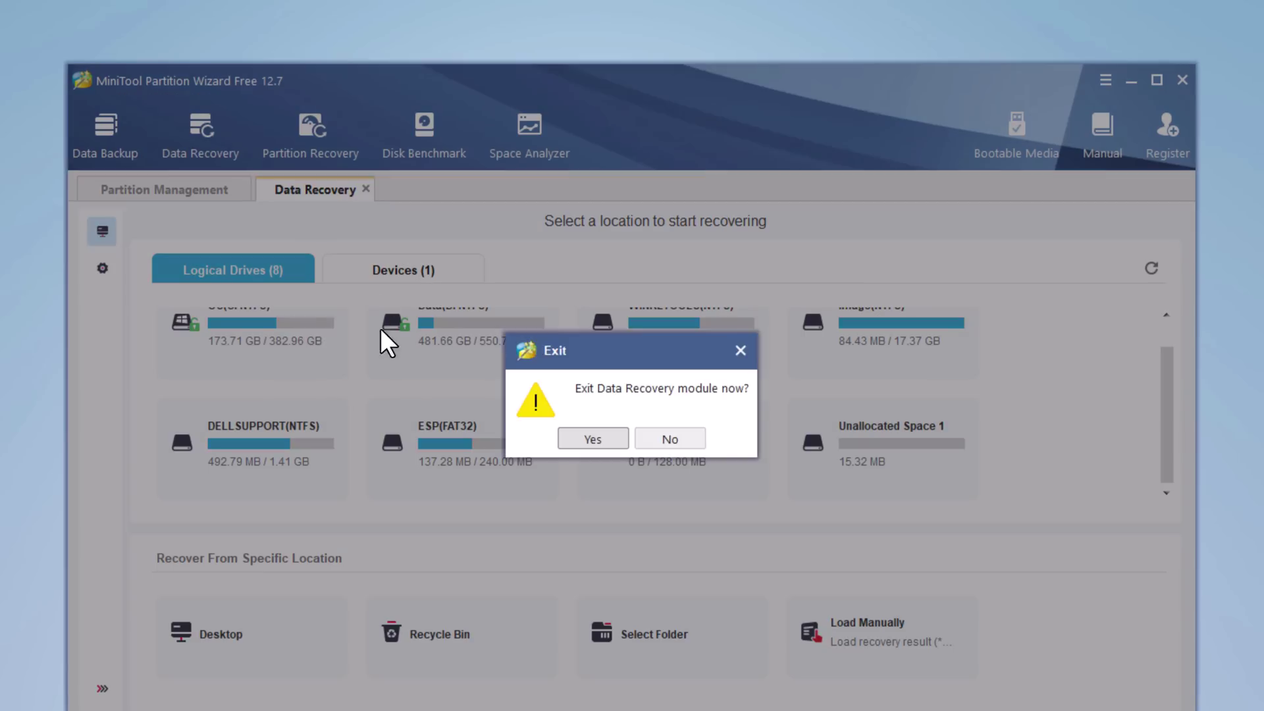
pyautogui.click(571, 438)
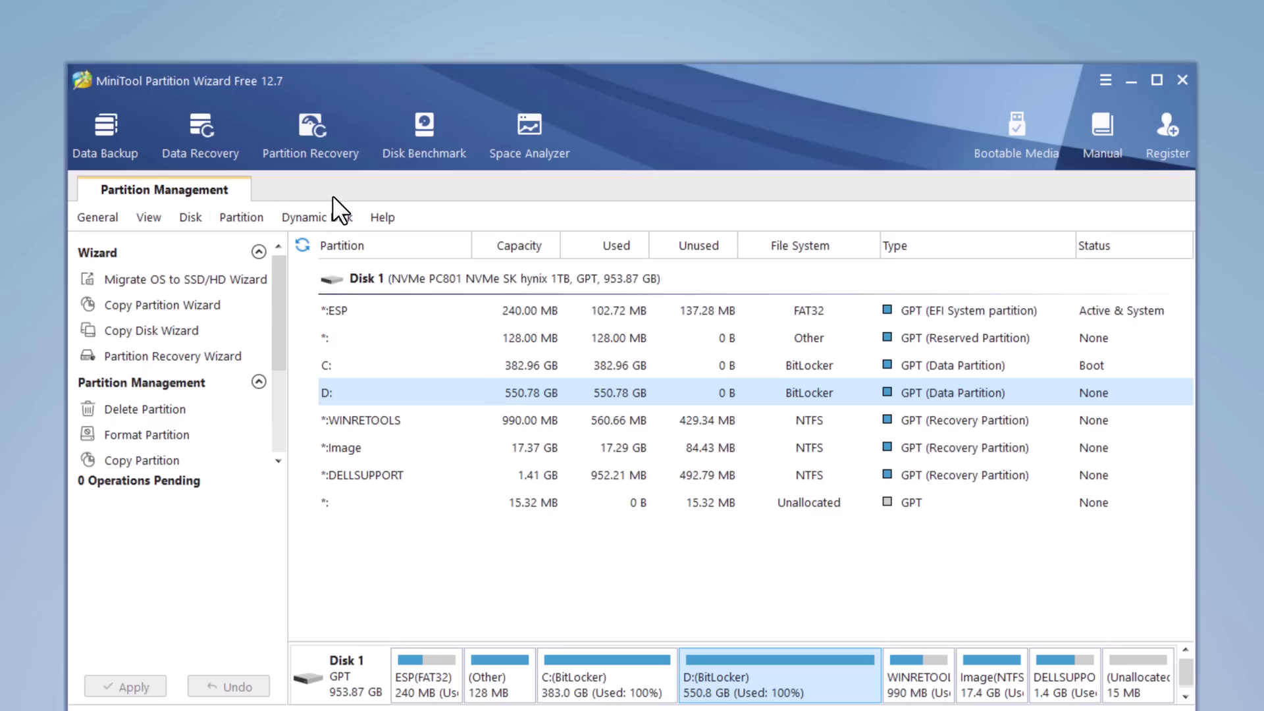
# Browse the Partition menu, select C: and D:, then settle on the C: boot partition
pyautogui.click(234, 219)
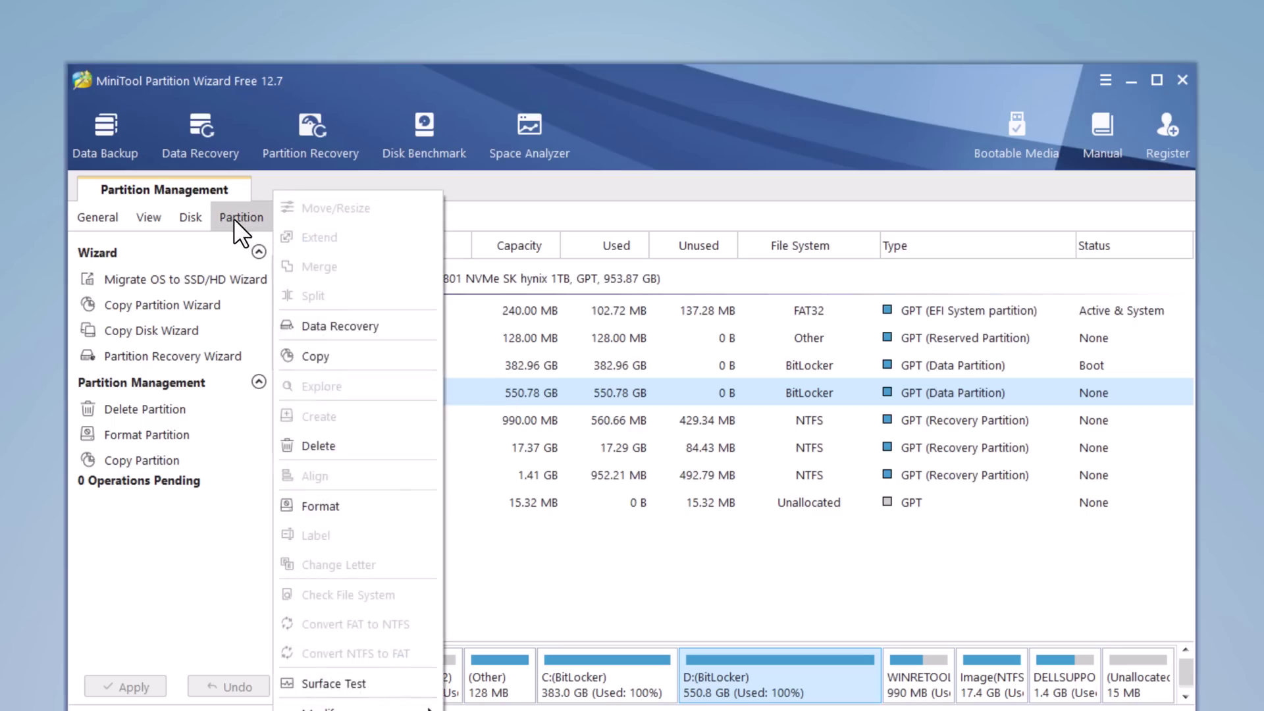
pyautogui.click(449, 305)
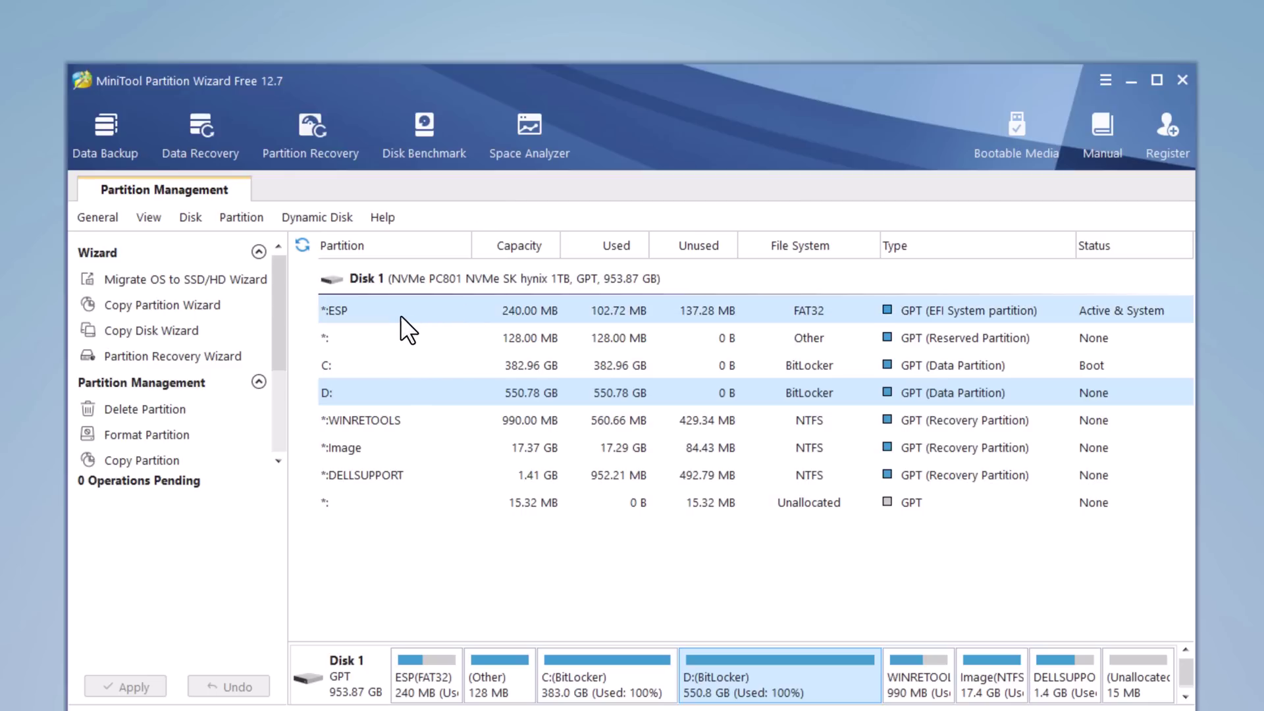
pyautogui.click(374, 364)
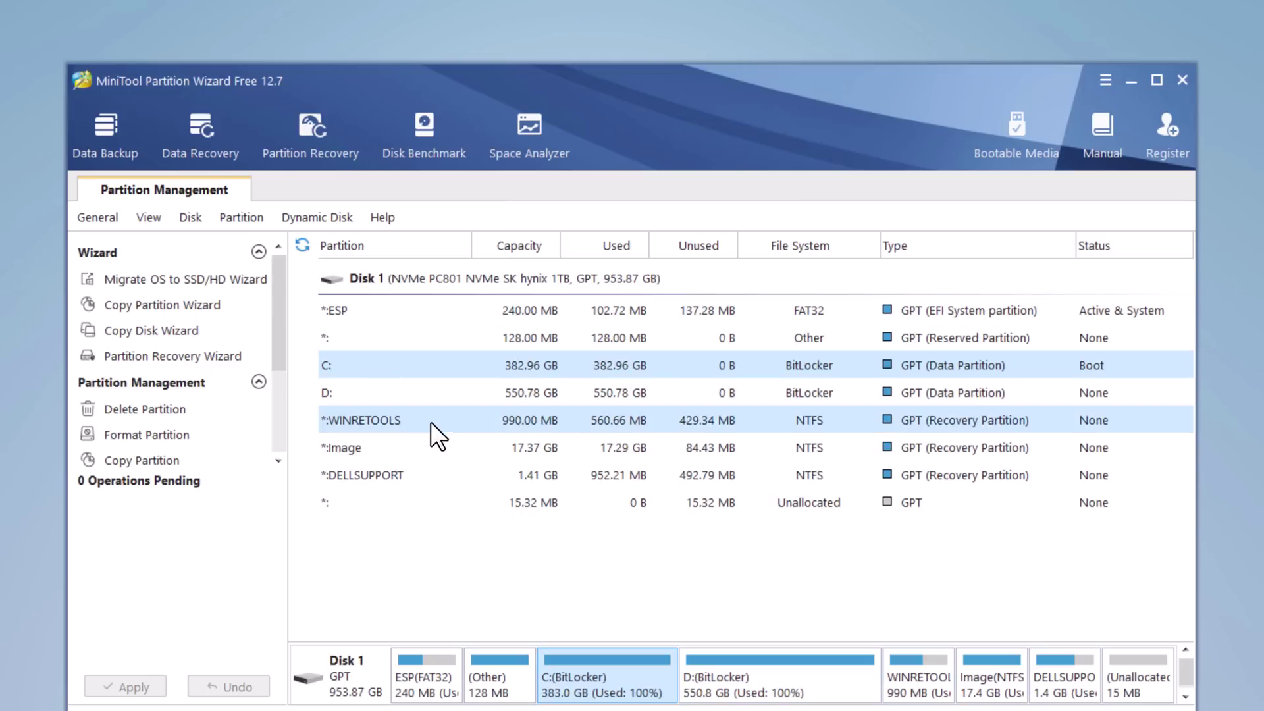
pyautogui.click(751, 692)
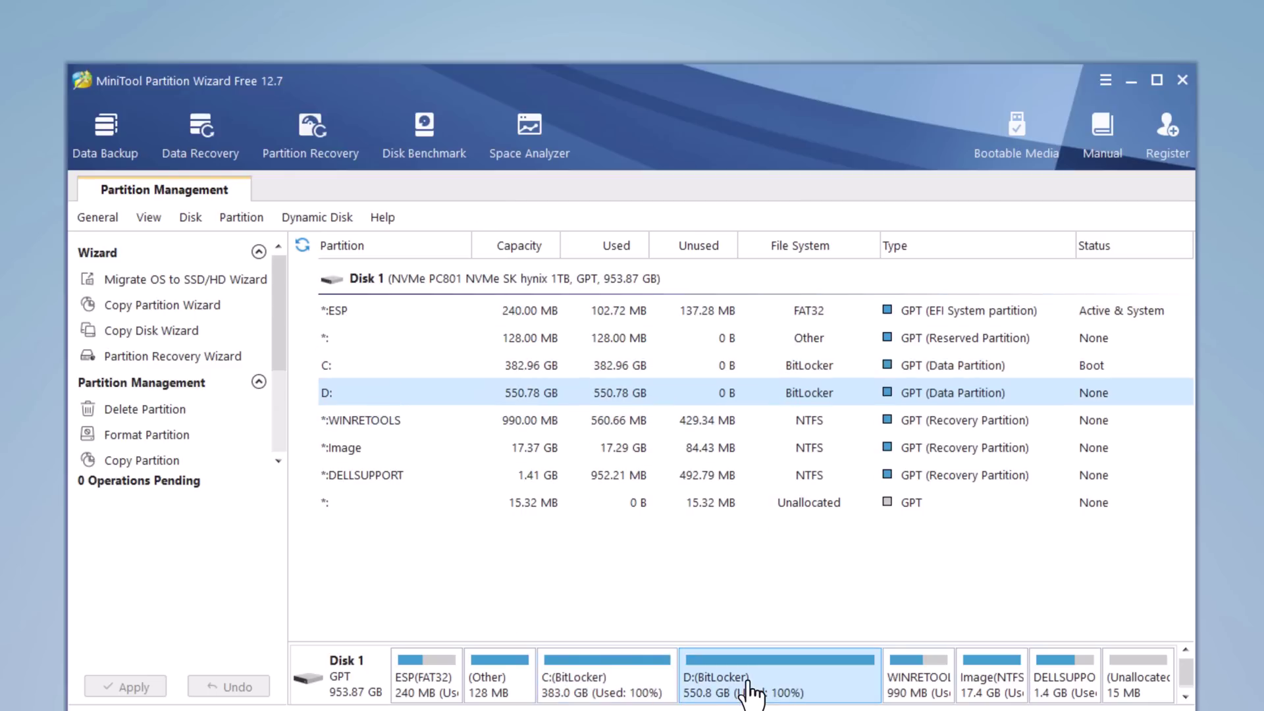
pyautogui.scroll(-3, 144, 484)
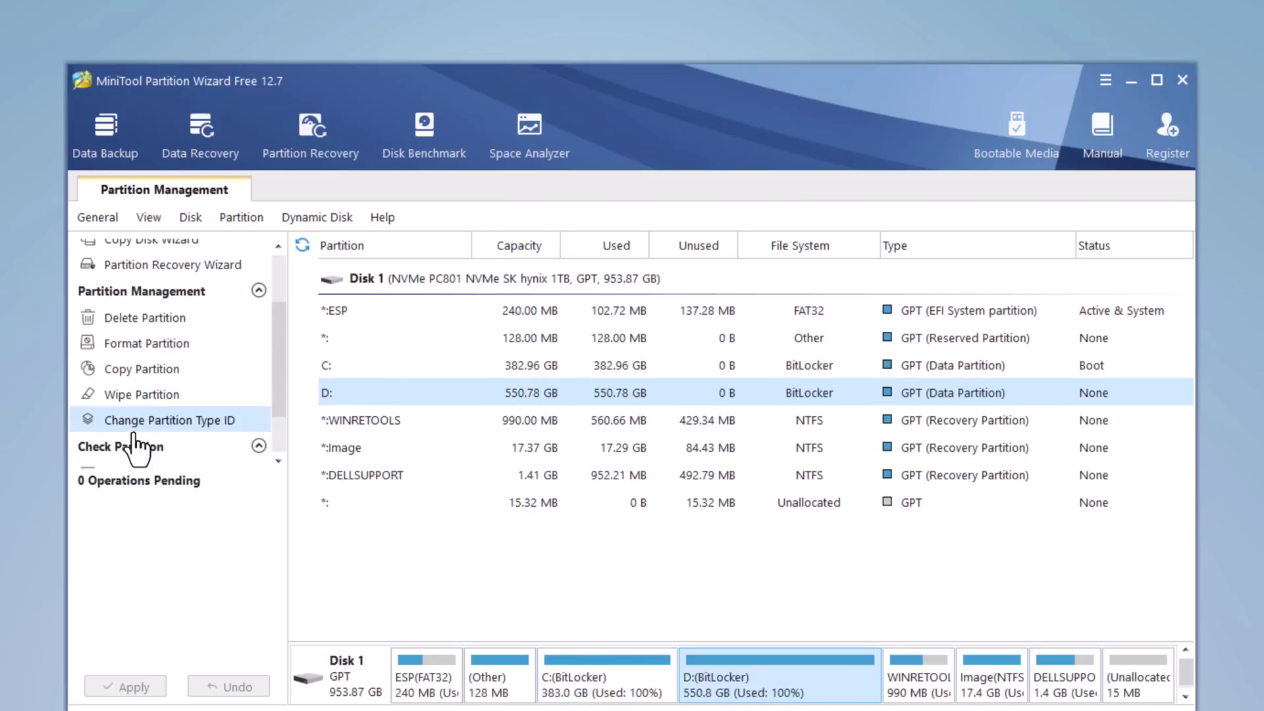
pyautogui.scroll(-2, 137, 450)
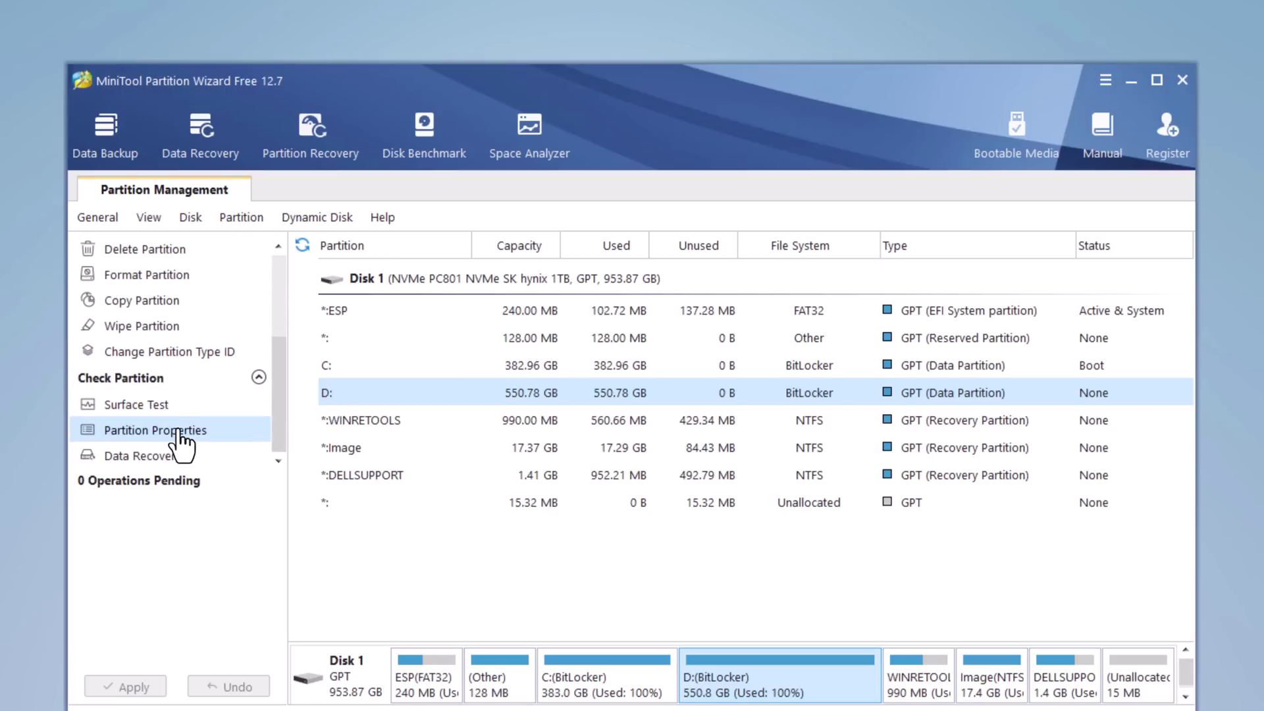
pyautogui.scroll(2, 180, 445)
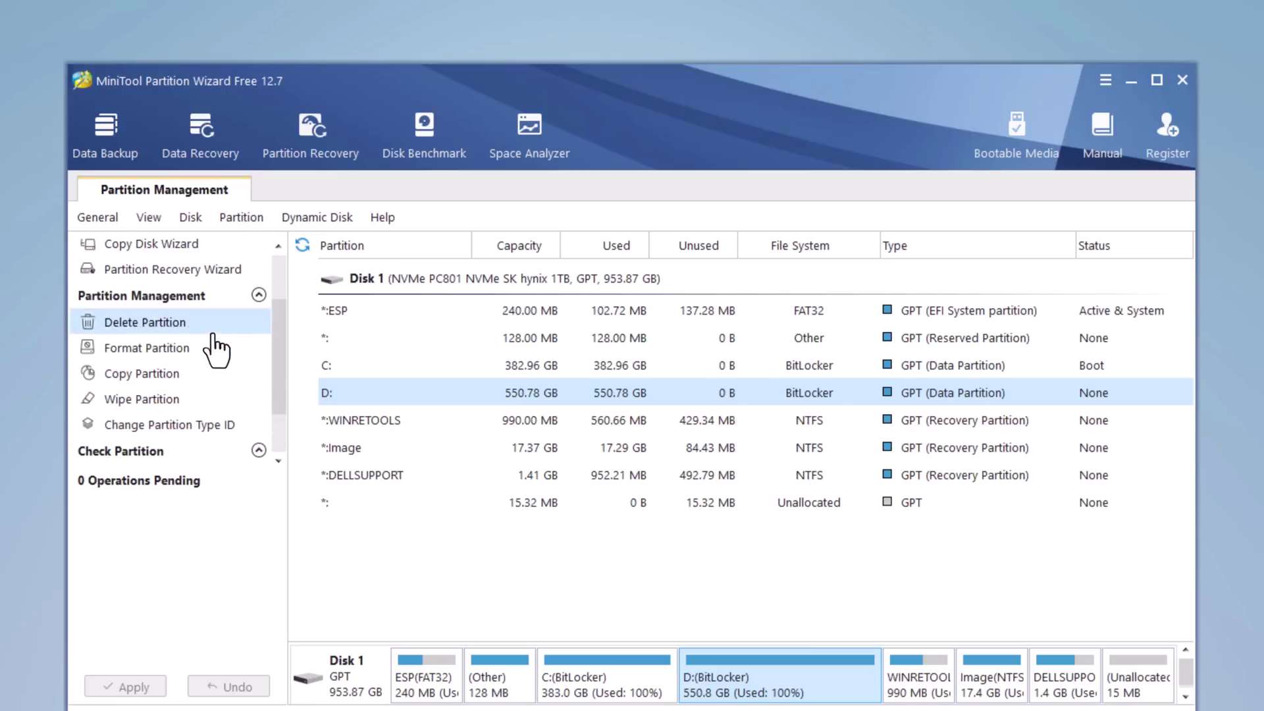
pyautogui.scroll(3, 217, 441)
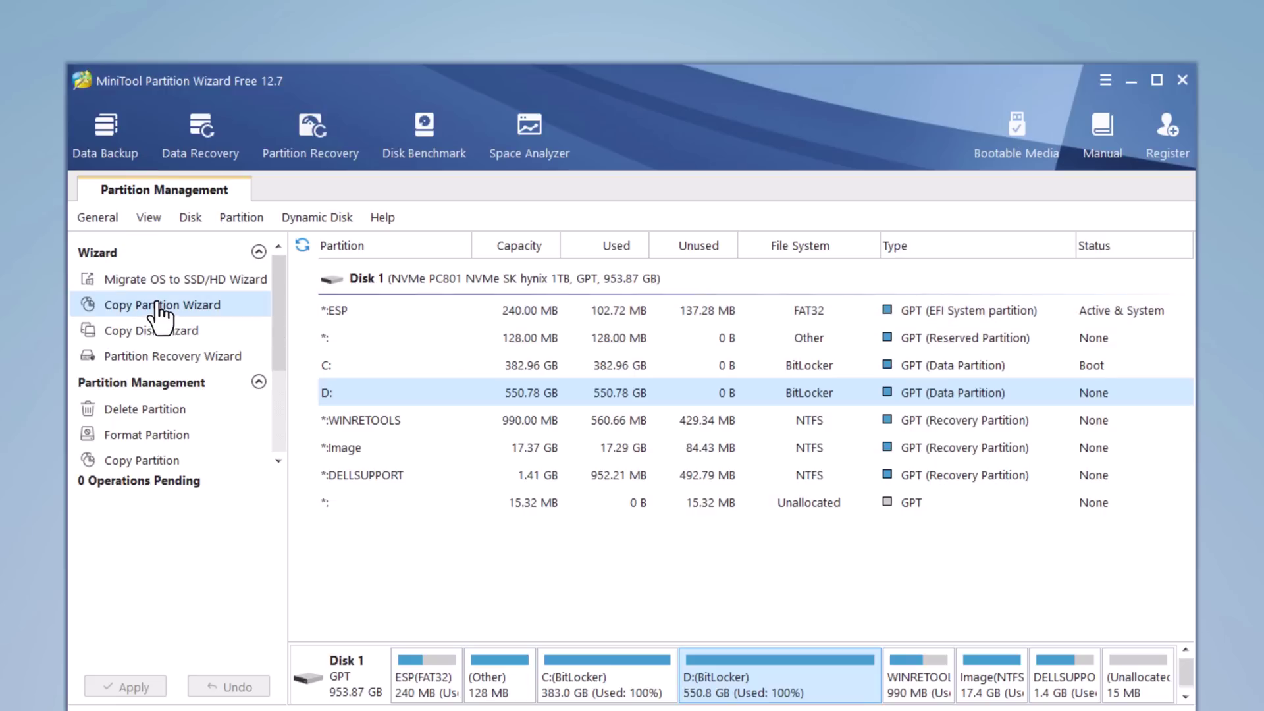
pyautogui.scroll(-2, 164, 437)
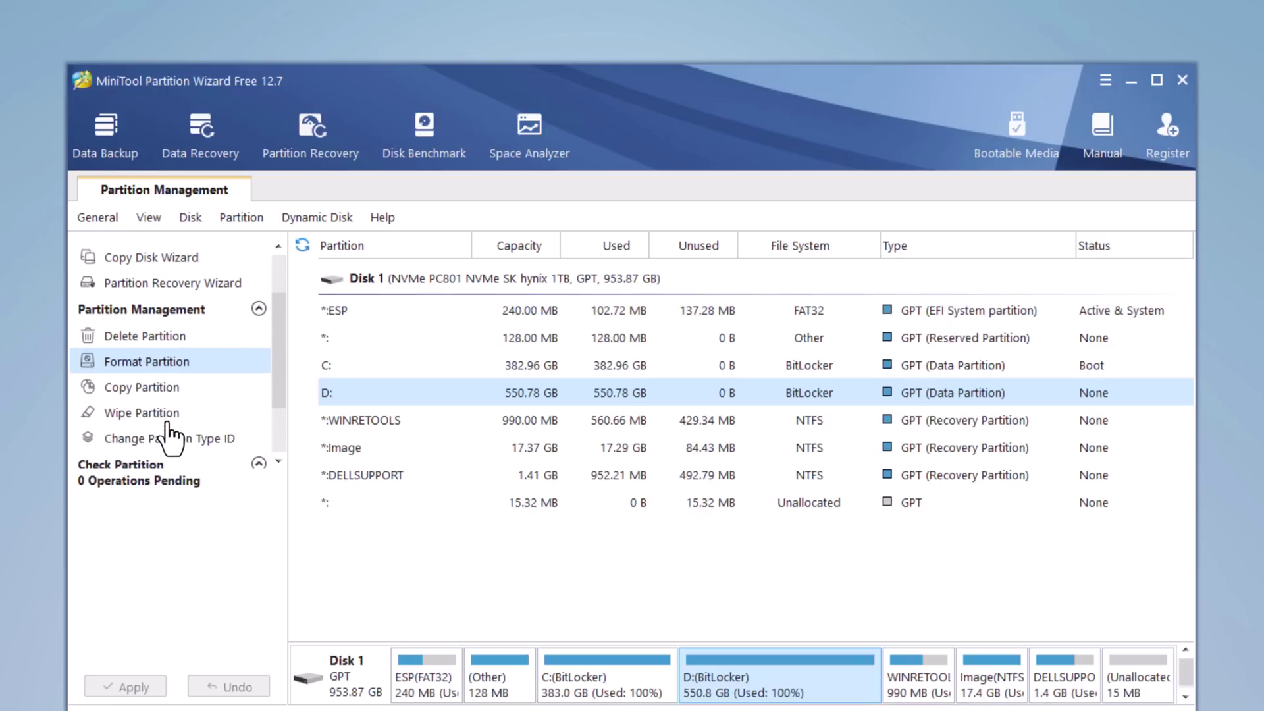
pyautogui.click(350, 364)
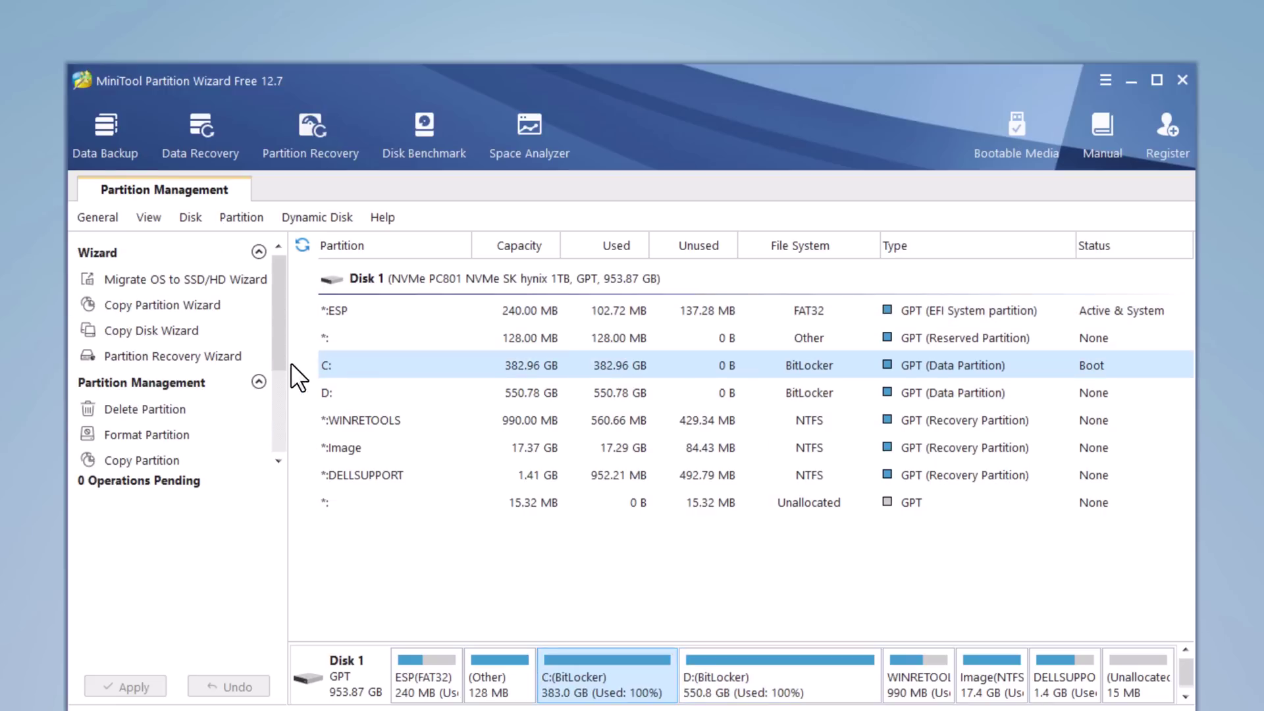
pyautogui.scroll(-1, 175, 367)
pyautogui.scroll(-1, 173, 370)
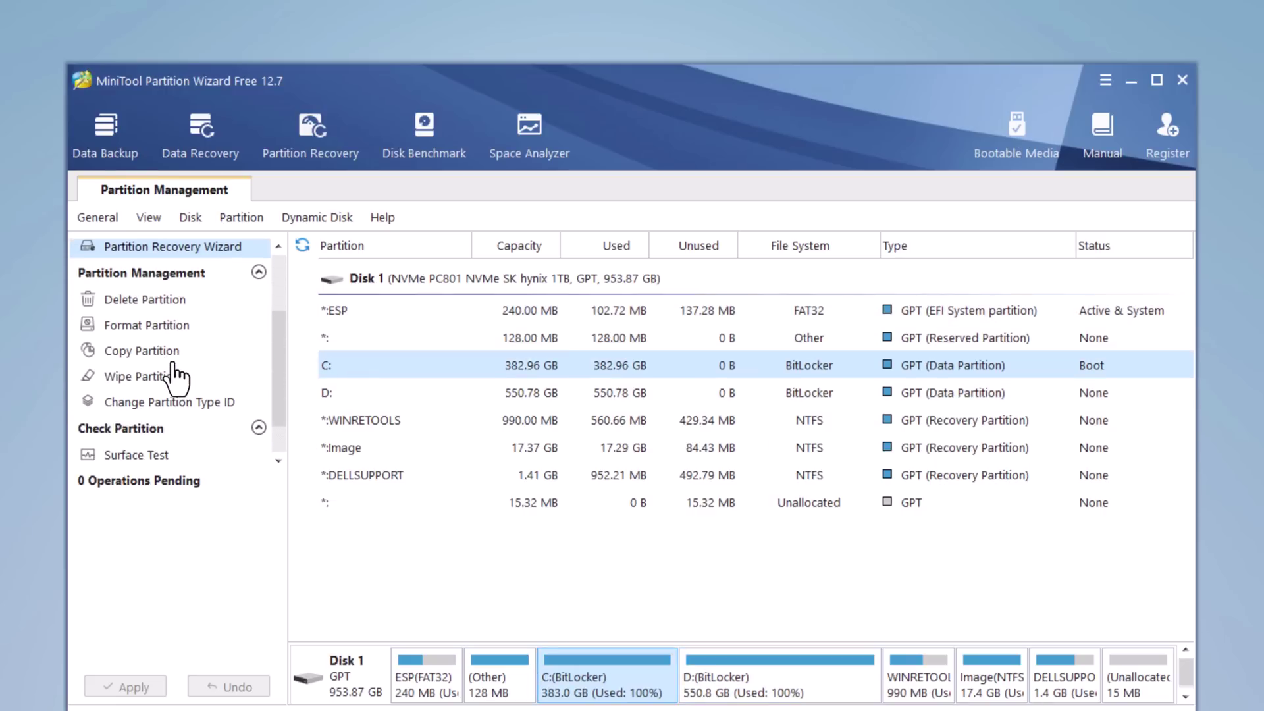
pyautogui.scroll(2, 176, 375)
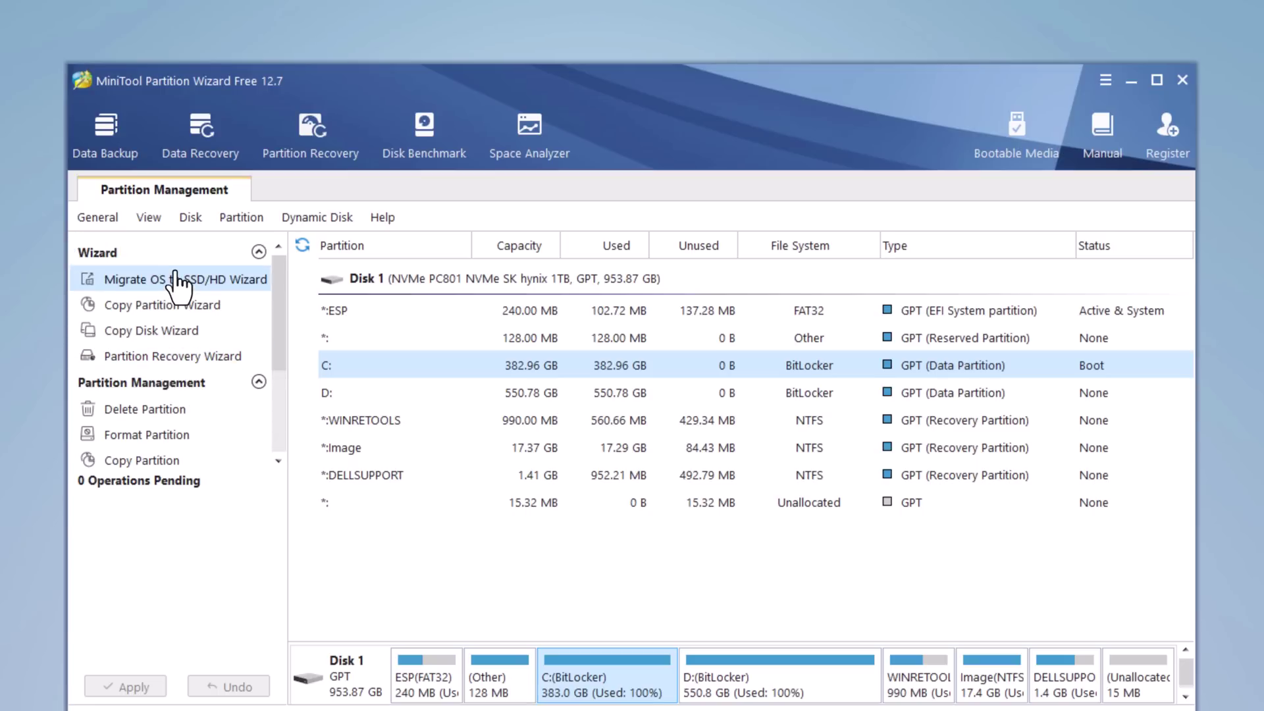
pyautogui.click(198, 286)
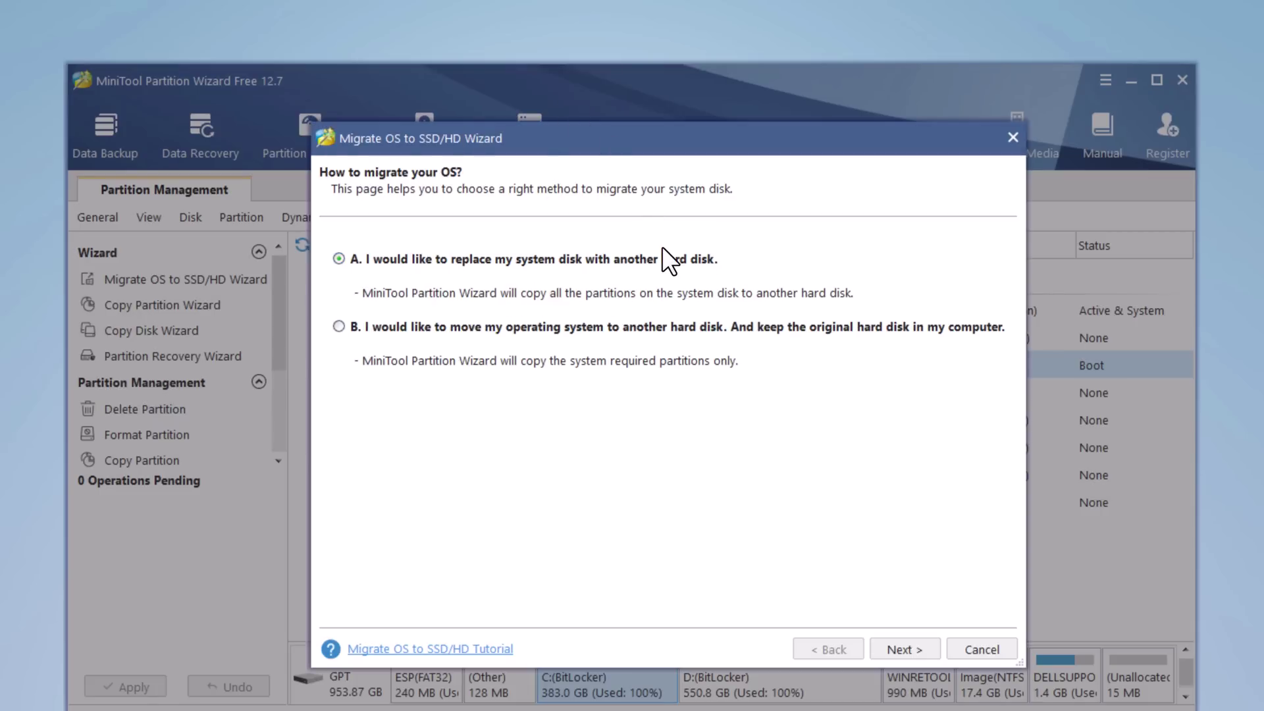
pyautogui.click(1011, 138)
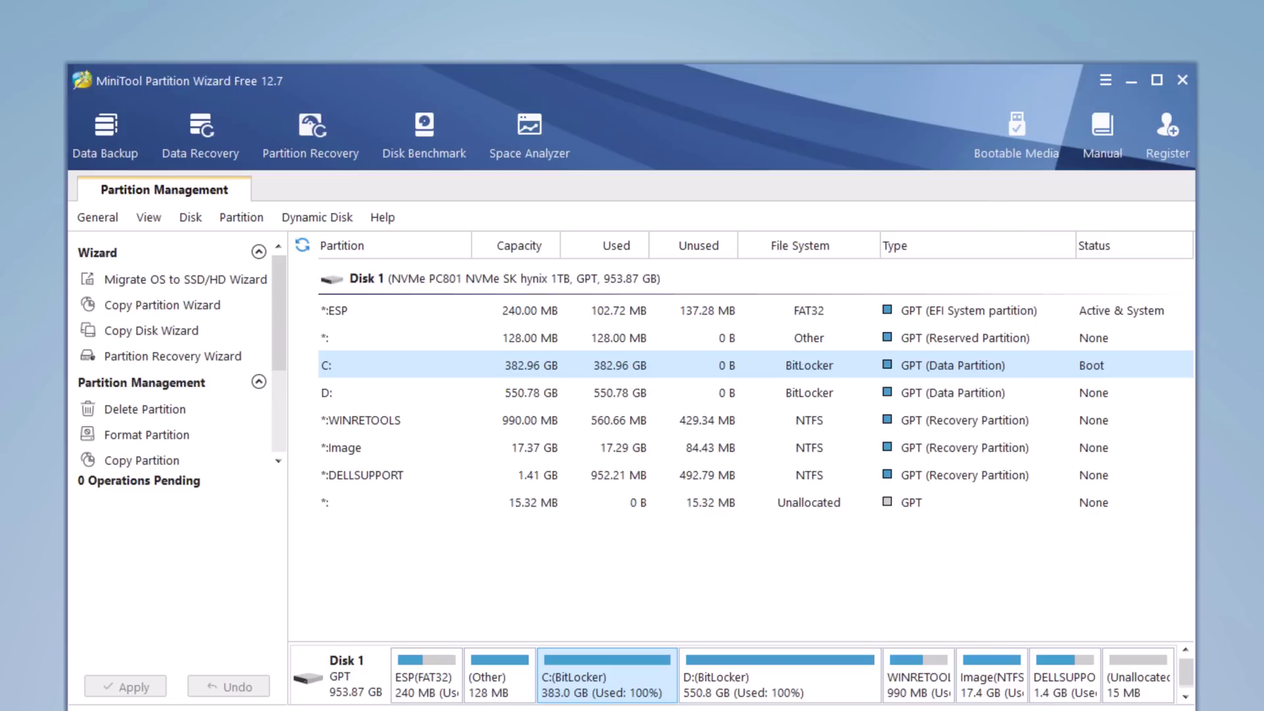